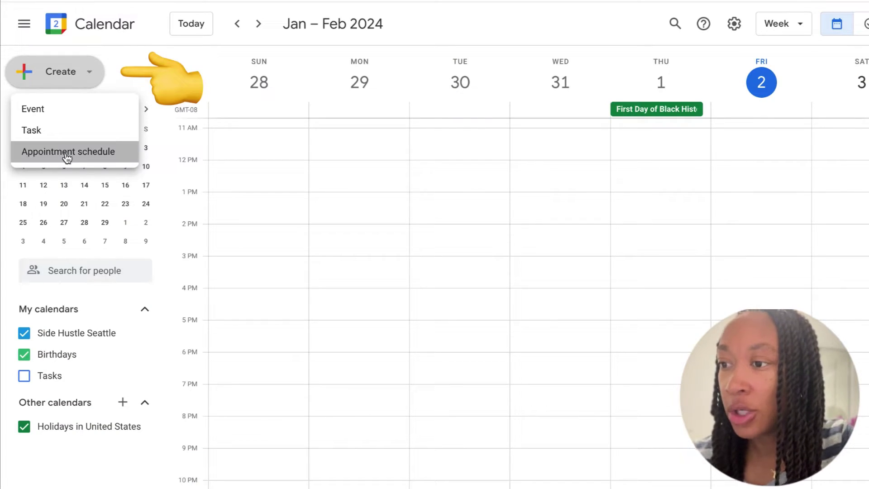
Create a new appointment schedule titled 'Booking with Side Hustle Seattle'.
click(67, 152)
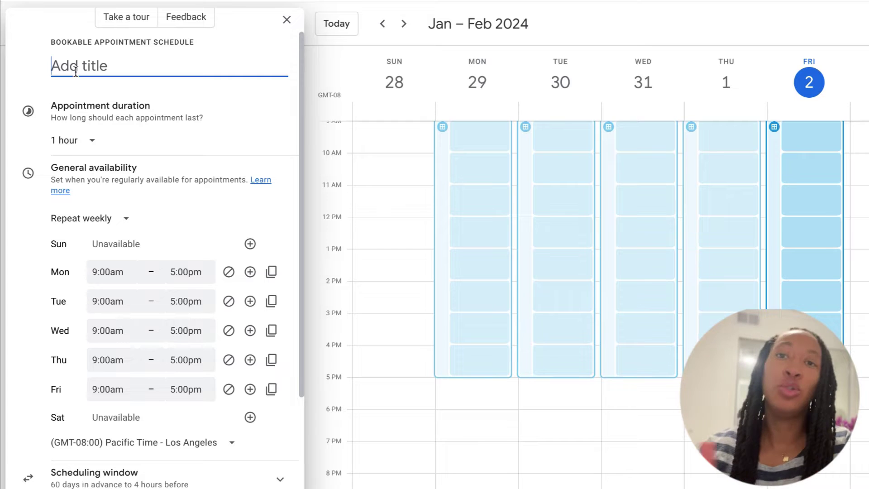
text(B)
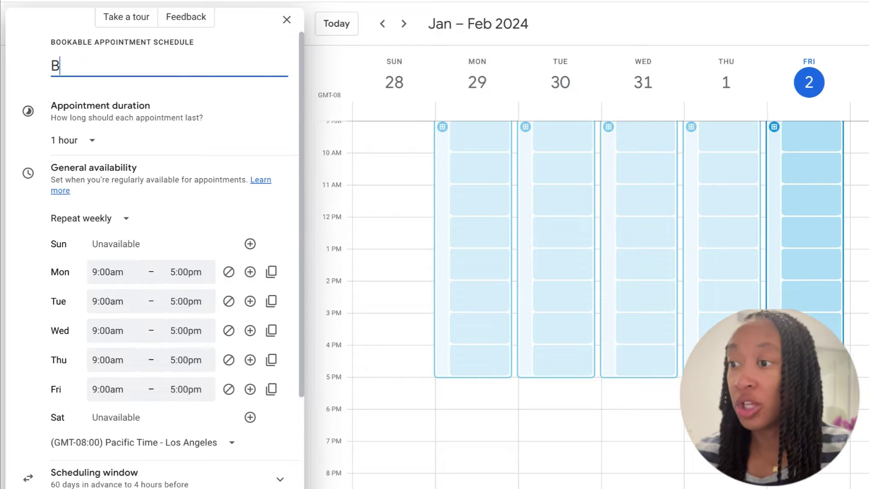
text(ooking w)
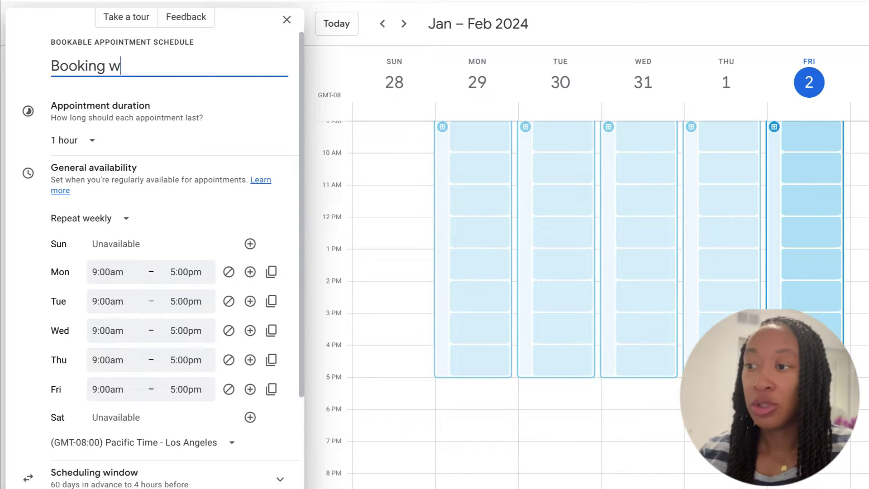
text(ith Side )
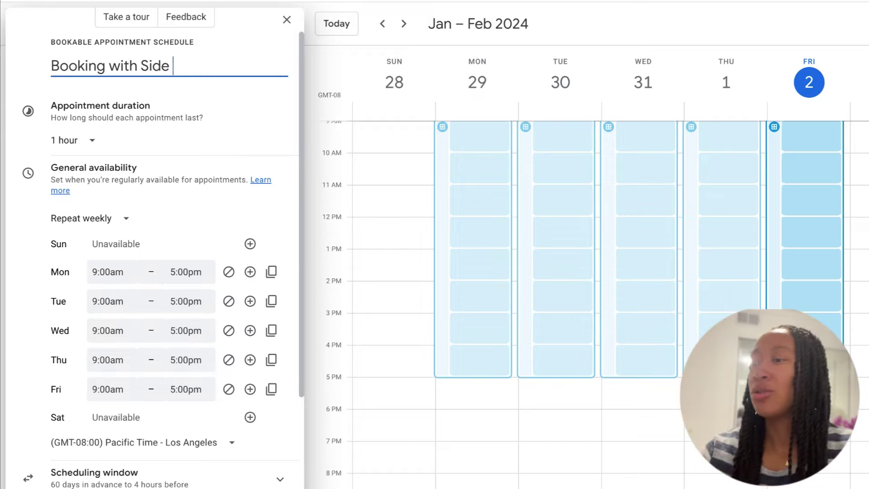
text(Hustle Seattle)
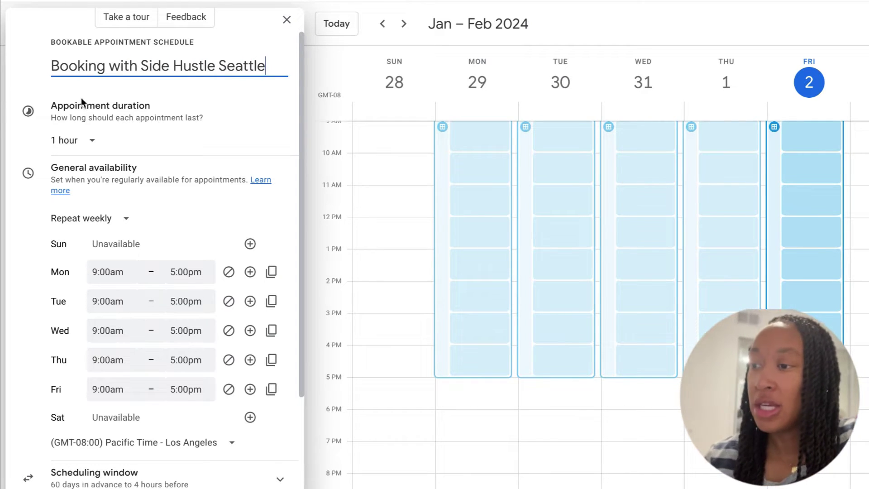
click(255, 123)
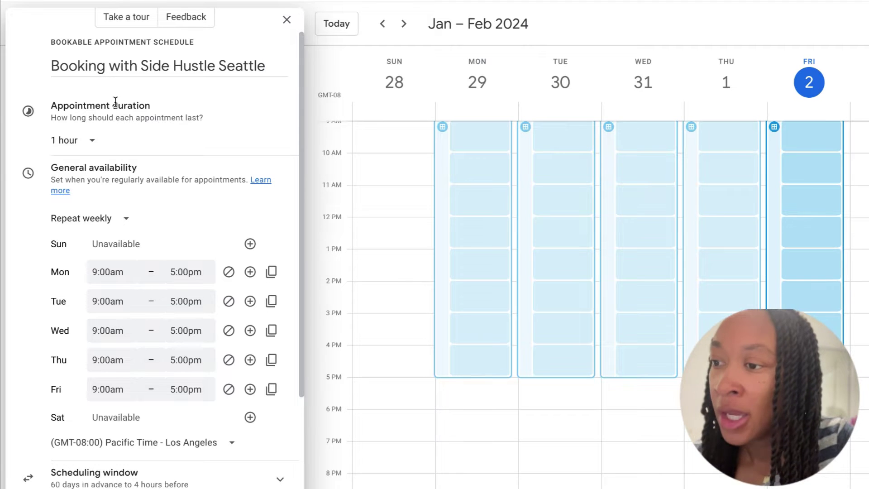
Keep the appointment duration at 1 hour.
click(89, 141)
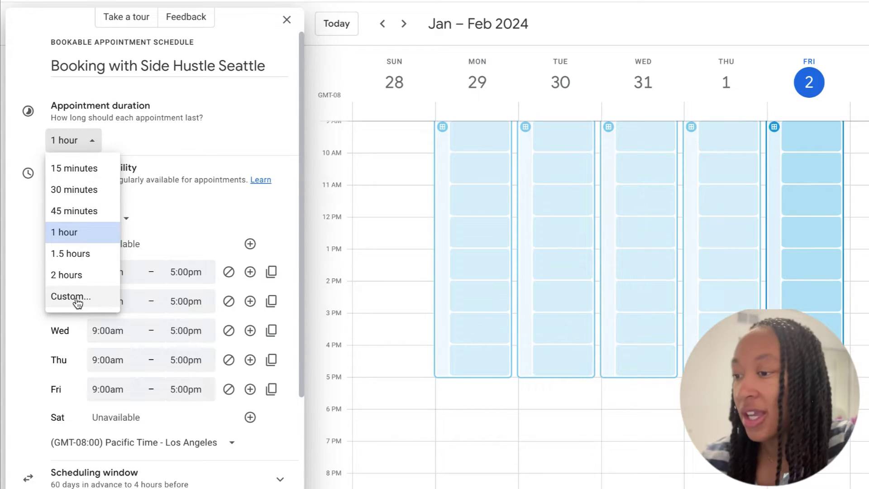
click(216, 209)
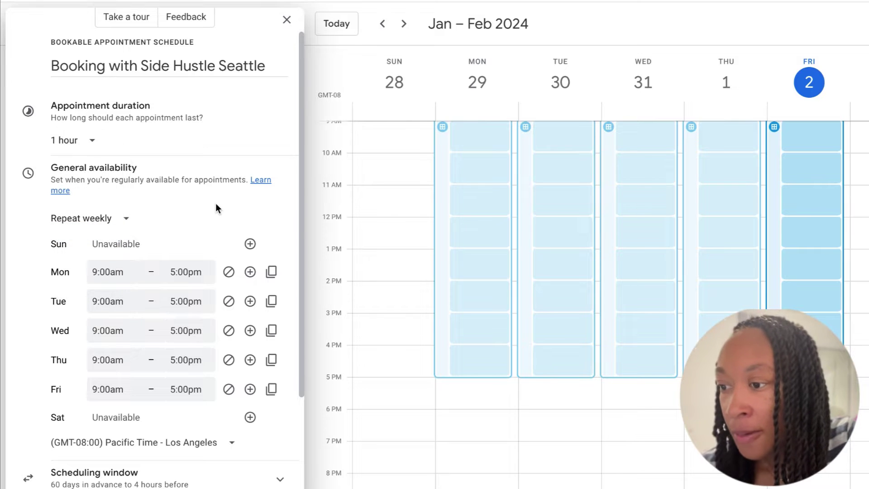
scroll(152, 226, down, 2)
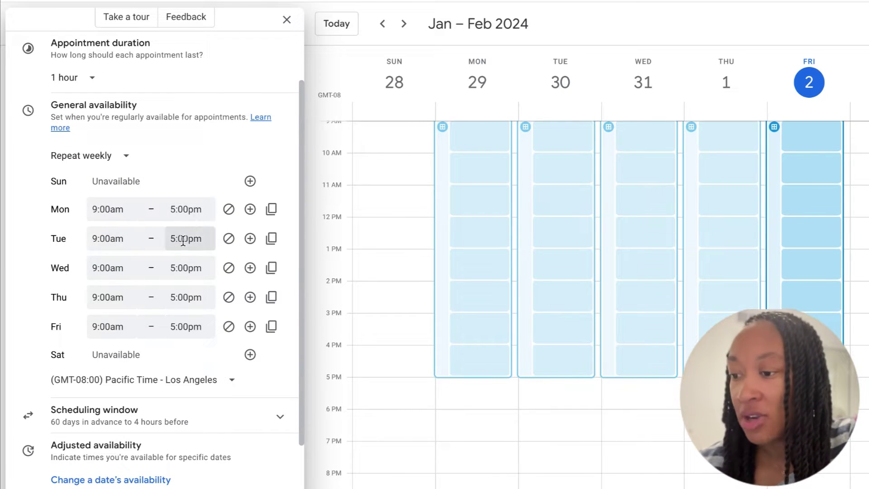
Set Monday to 9:00am–12:00pm plus 1:00–2:00pm and copy it to all weekdays.
click(111, 211)
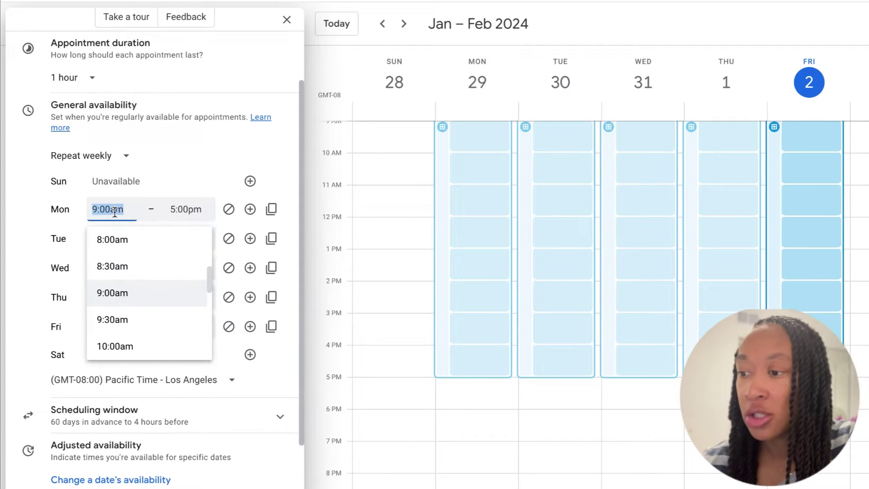
click(185, 210)
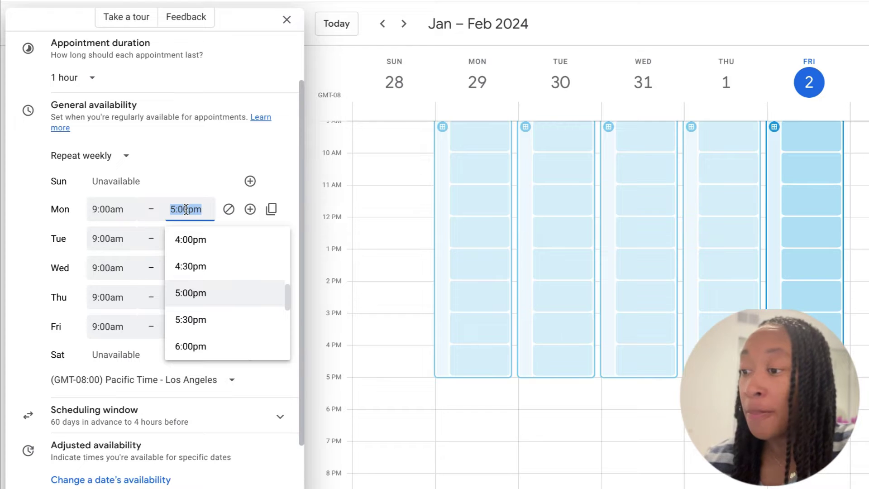
text(12)
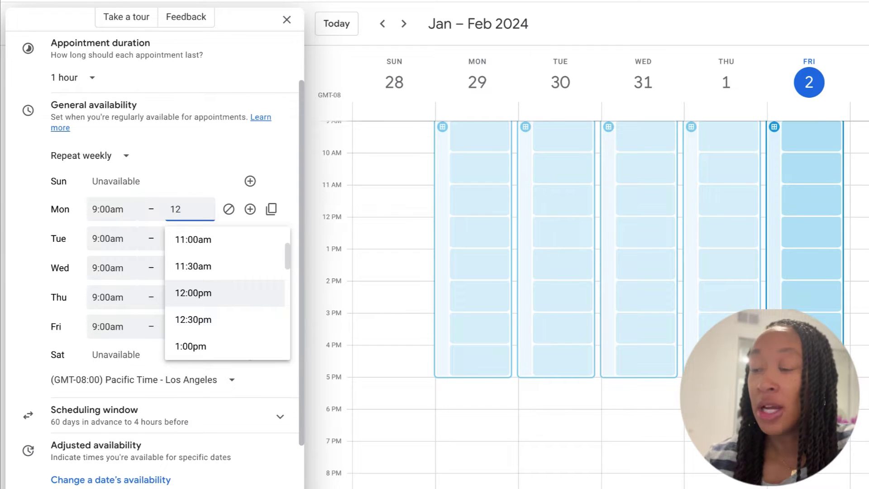
click(211, 300)
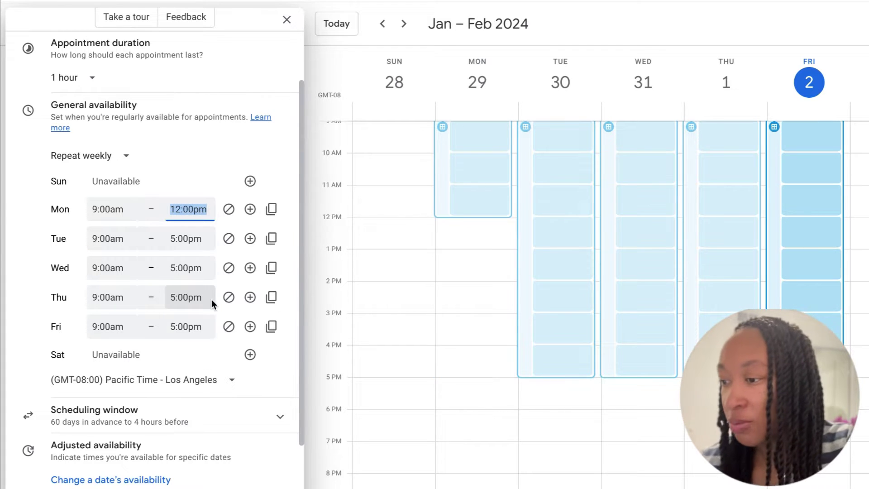
click(251, 211)
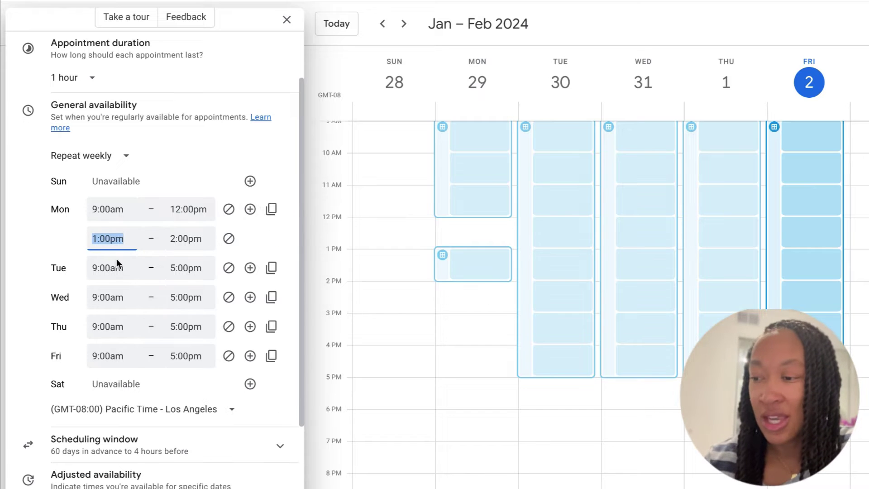
click(272, 209)
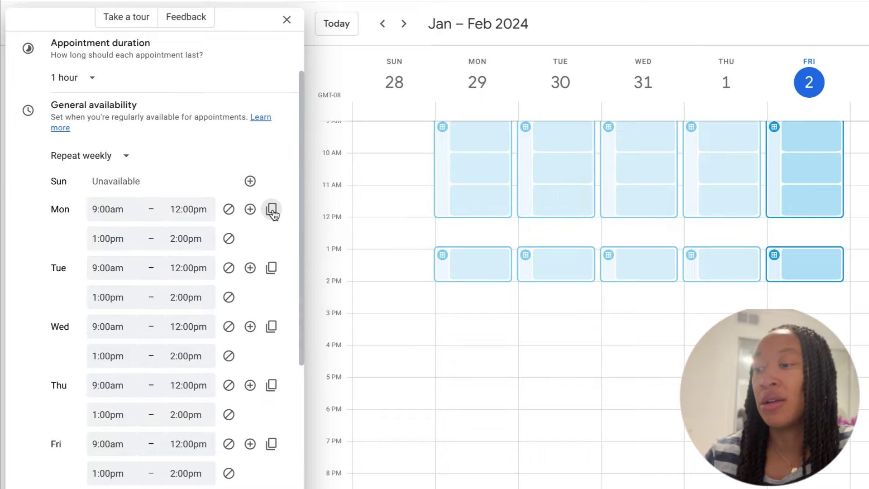
scroll(272, 186, down, 1)
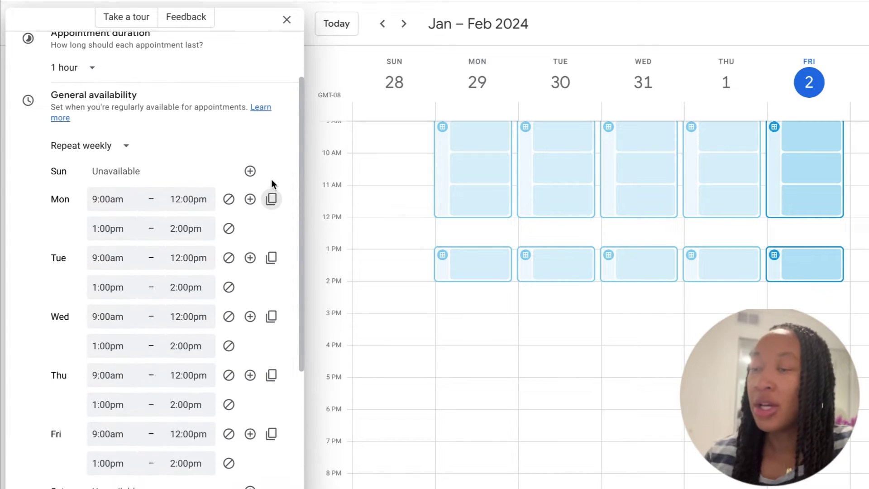
scroll(505, 224, up, 4)
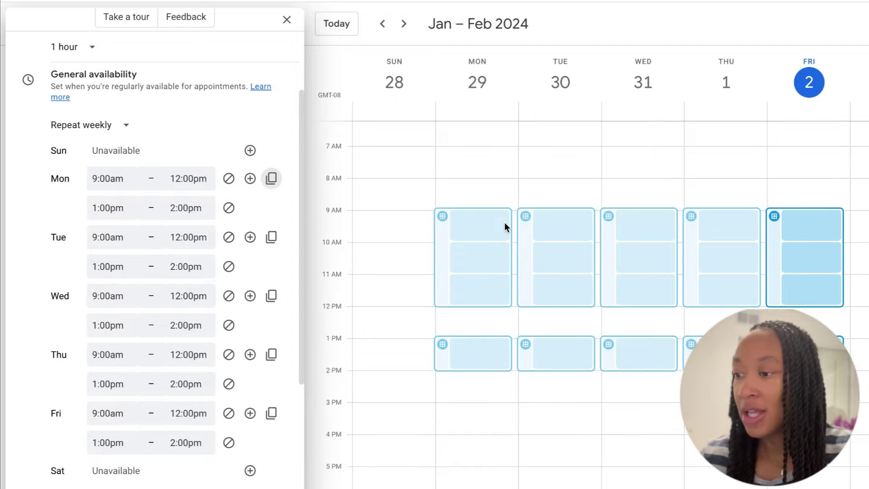
scroll(505, 222, down, 3)
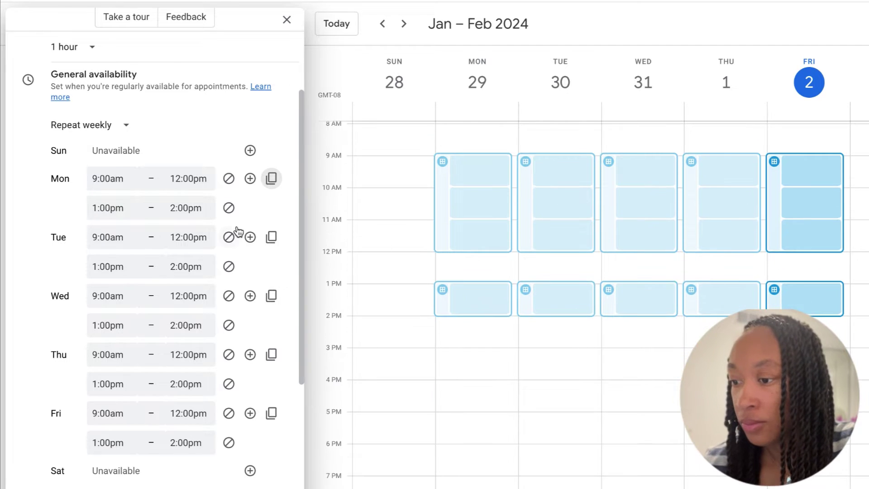
scroll(162, 237, down, 5)
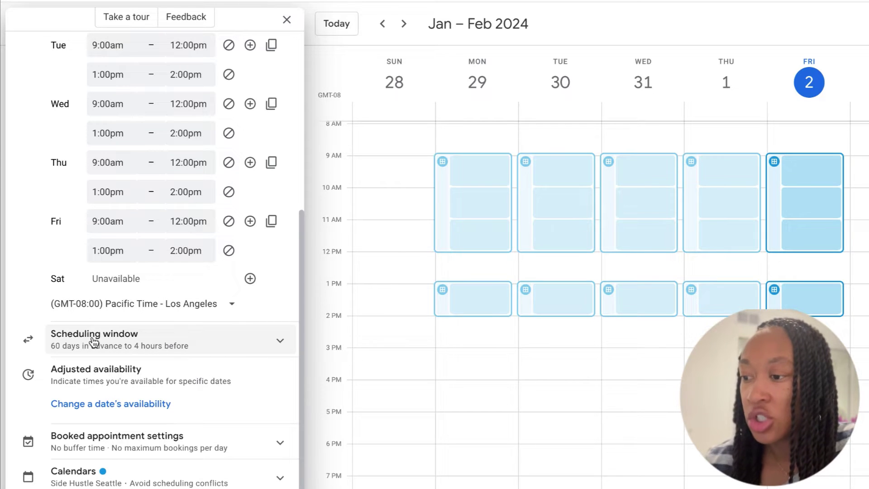
In the scheduling window, make bookings available starting now.
click(275, 340)
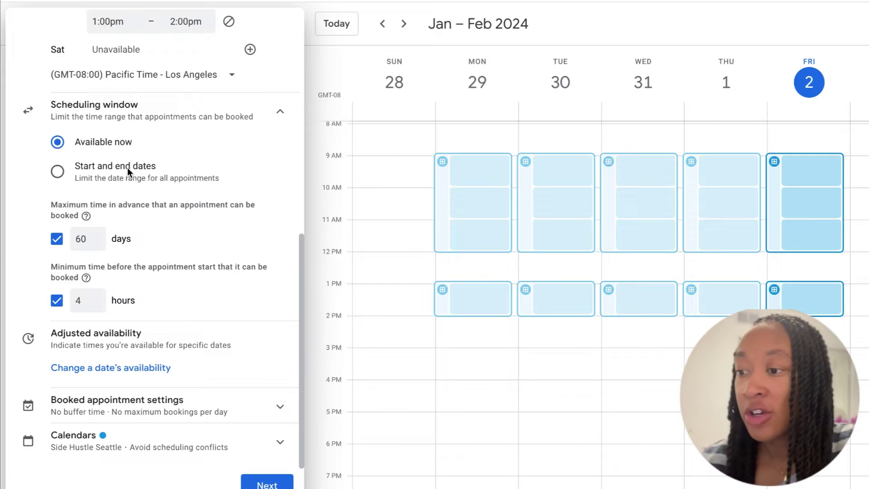
click(57, 172)
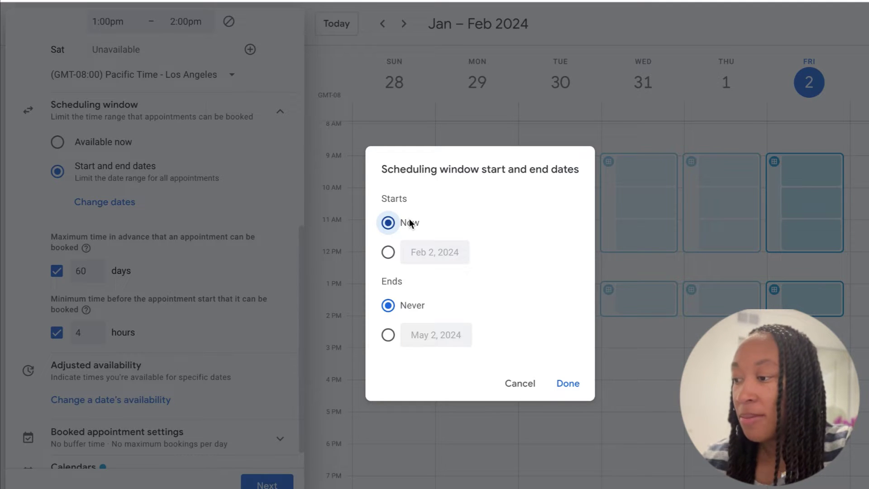
click(520, 384)
click(58, 143)
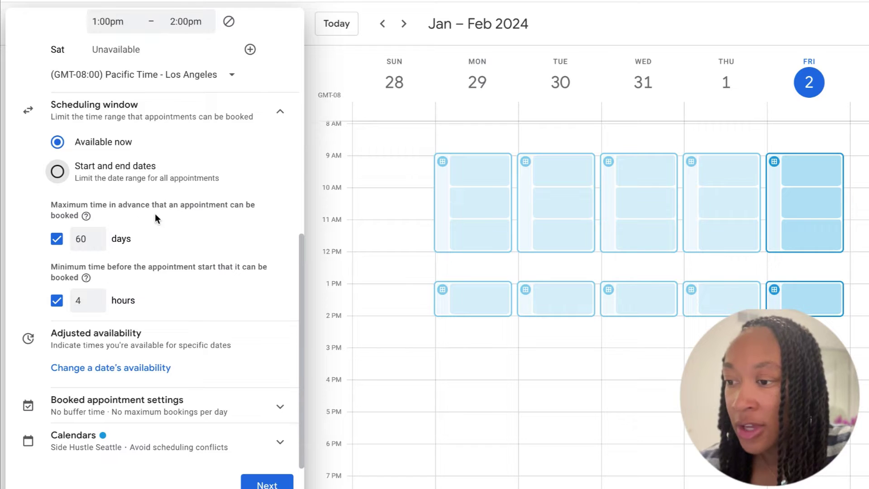
Limit bookings to 30 days ahead and require at least 2 hours' notice.
double_click(81, 239)
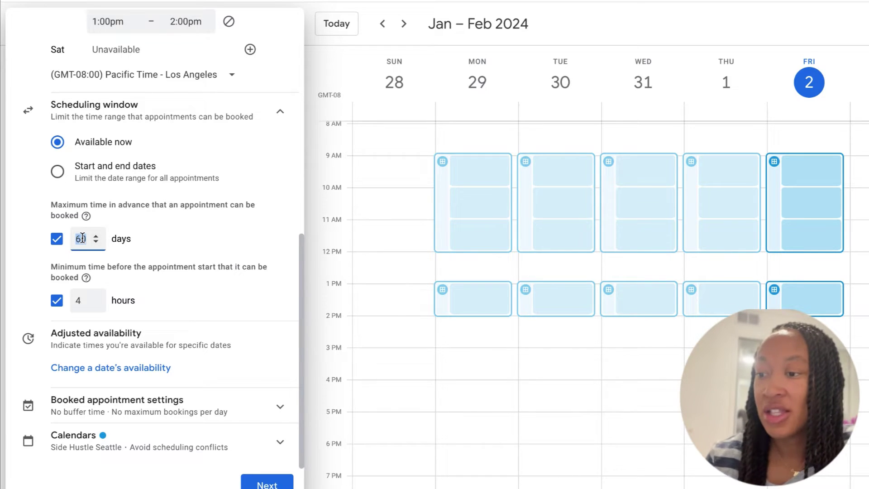
text(30)
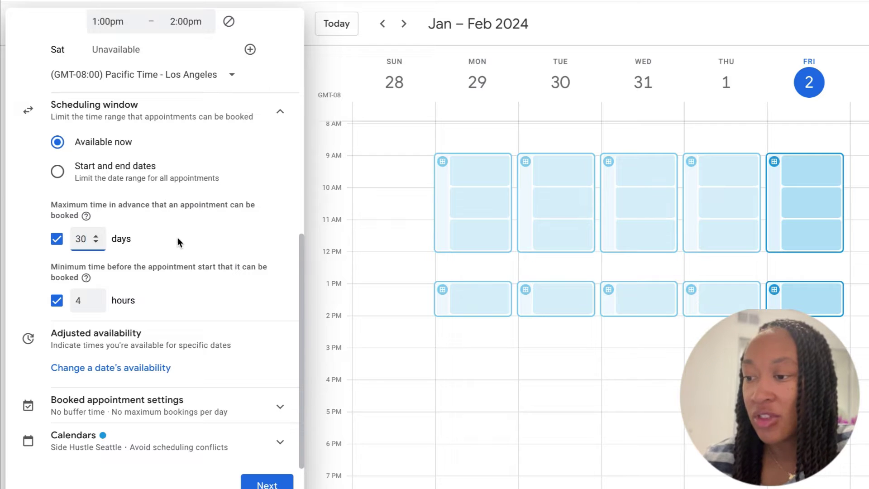
click(72, 326)
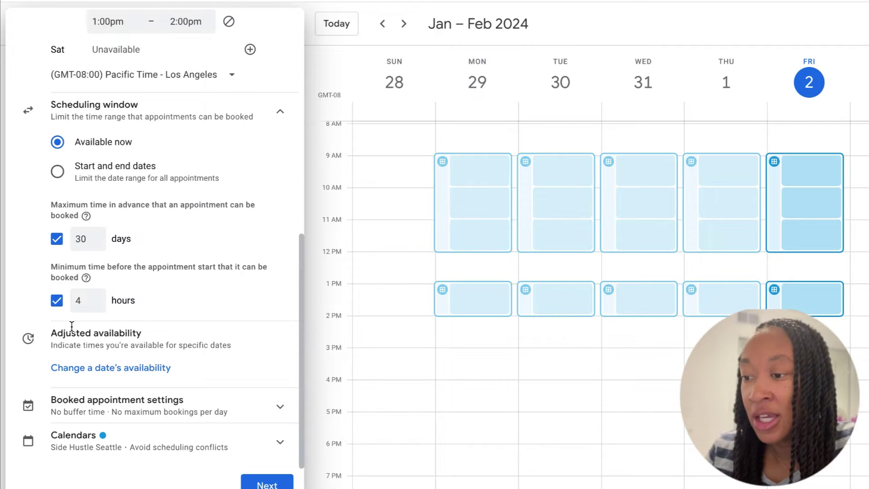
click(97, 304)
click(96, 304)
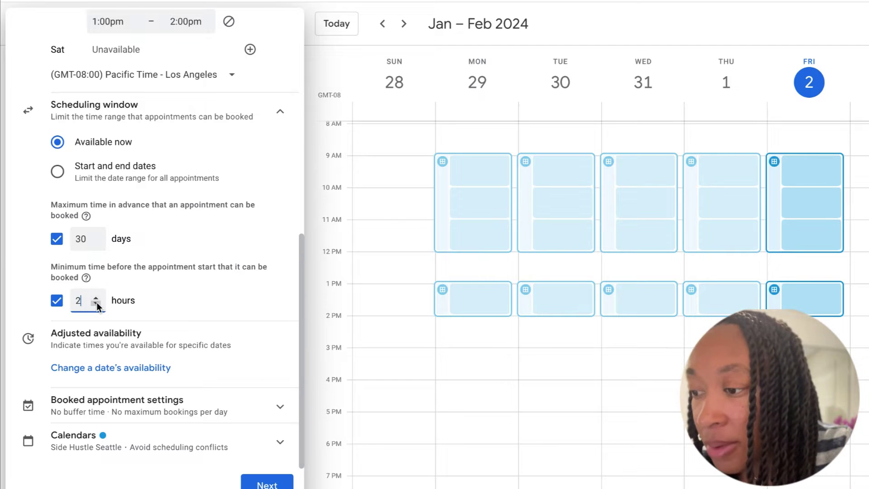
click(173, 301)
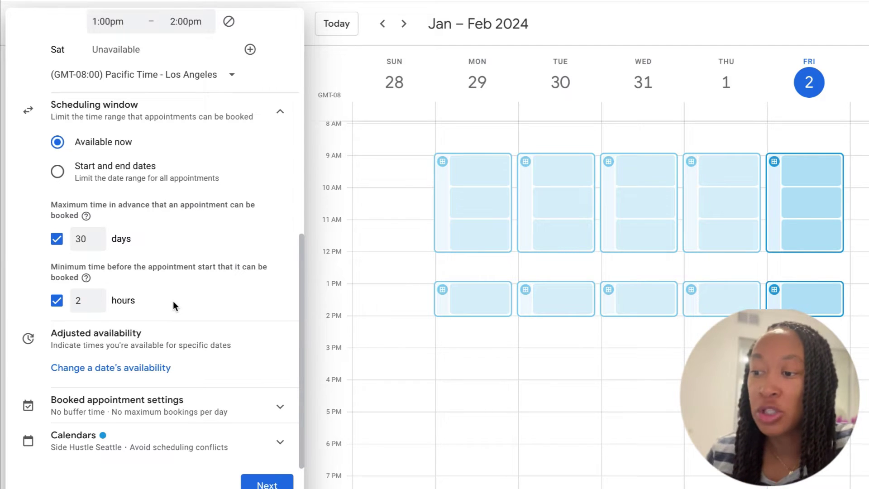
scroll(200, 295, up, 3)
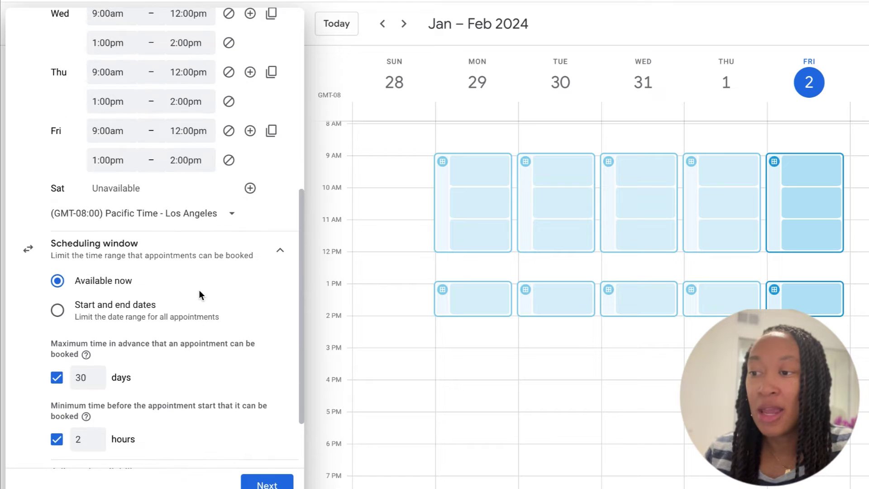
scroll(201, 295, down, 3)
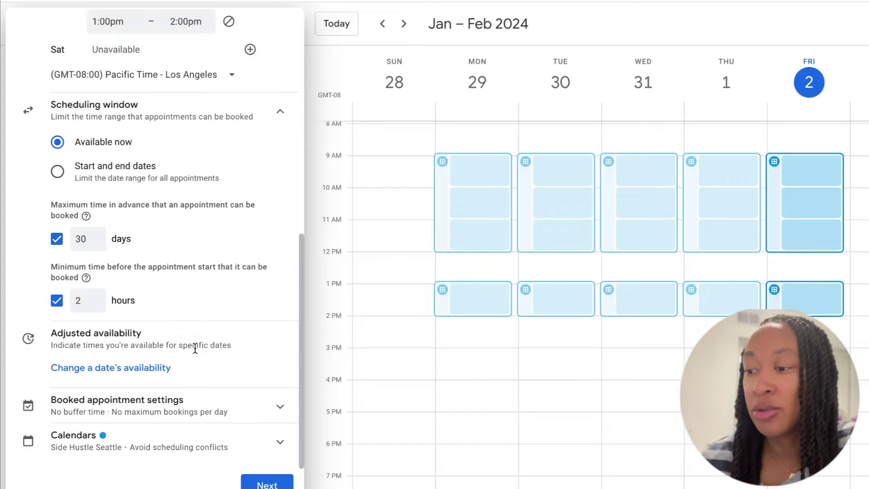
click(128, 368)
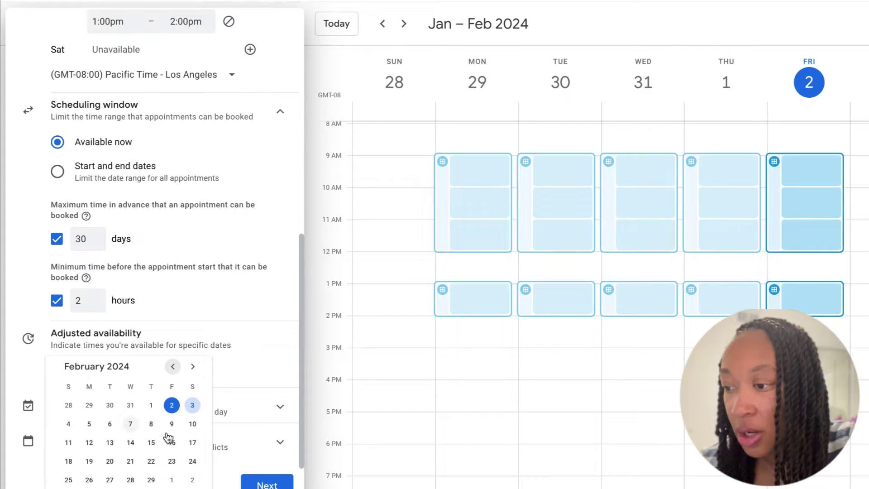
Add a July 4 availability override, then remove it.
click(193, 367)
click(193, 367)
click(193, 367)
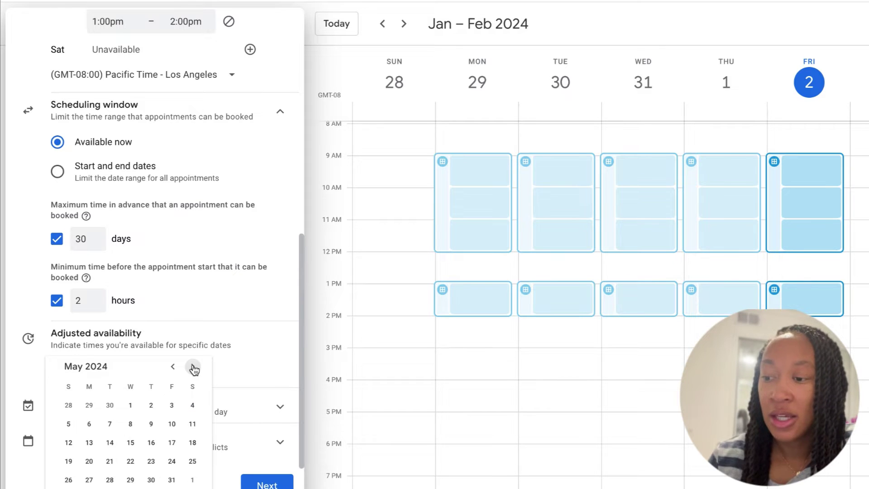
click(192, 367)
click(193, 367)
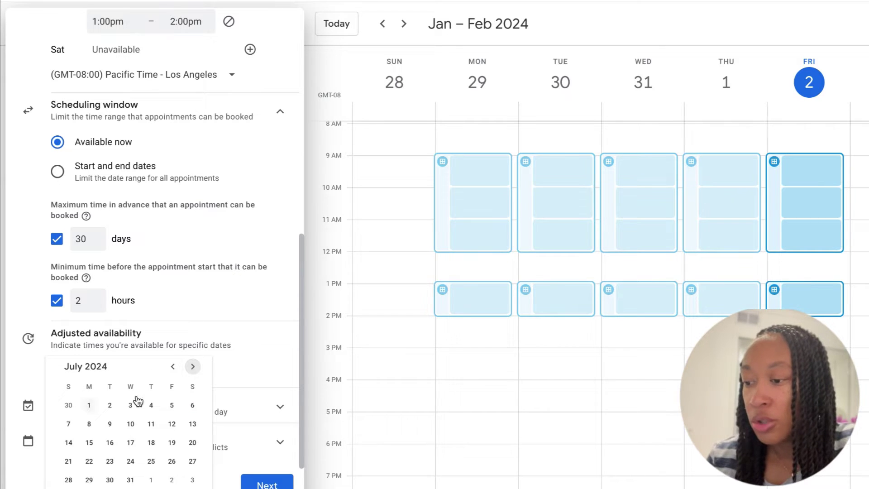
click(151, 406)
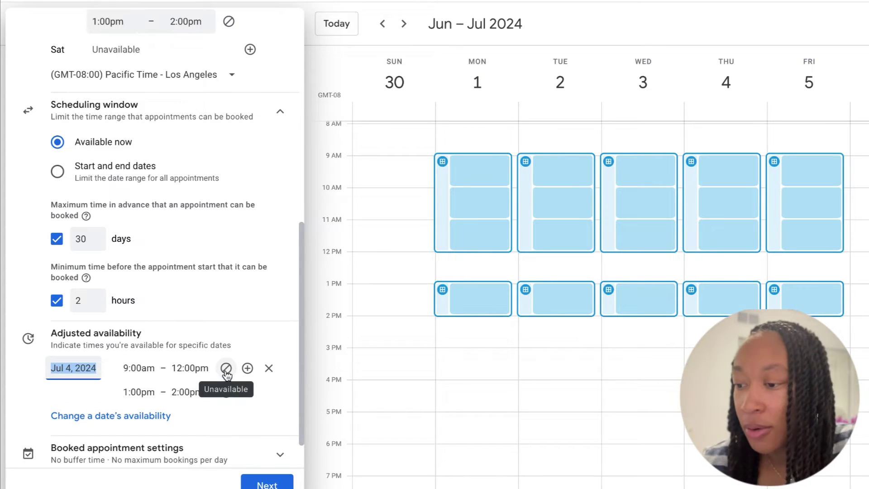
click(269, 368)
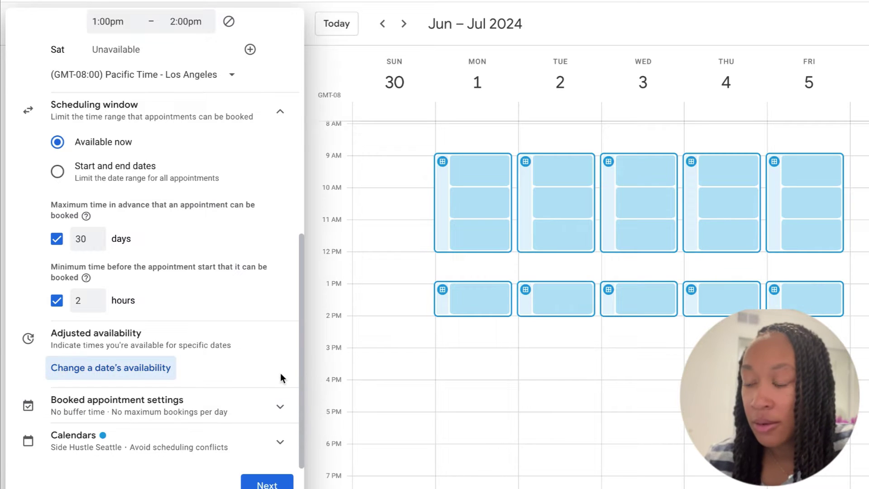
Mark Feb 6, 2024 as unavailable all day.
click(107, 374)
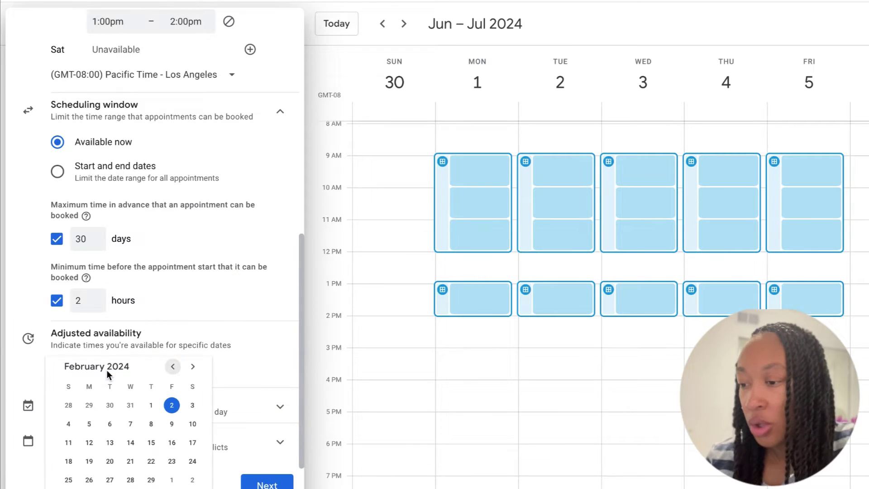
click(110, 425)
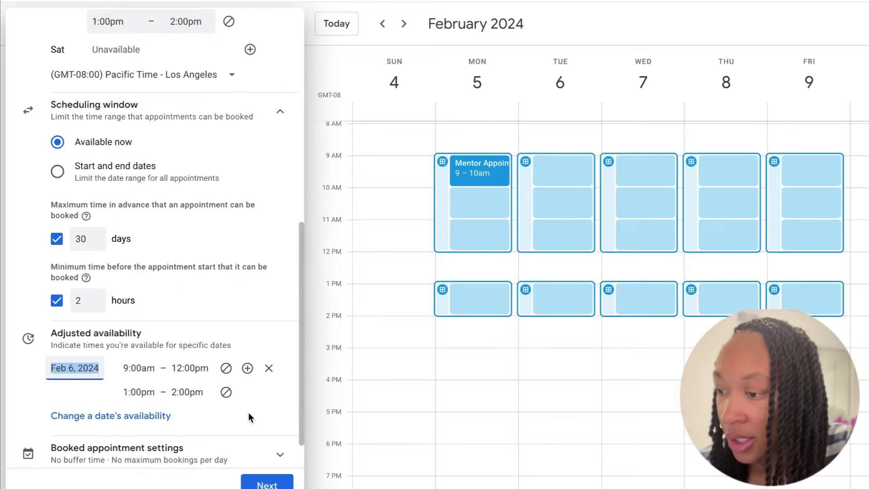
click(226, 369)
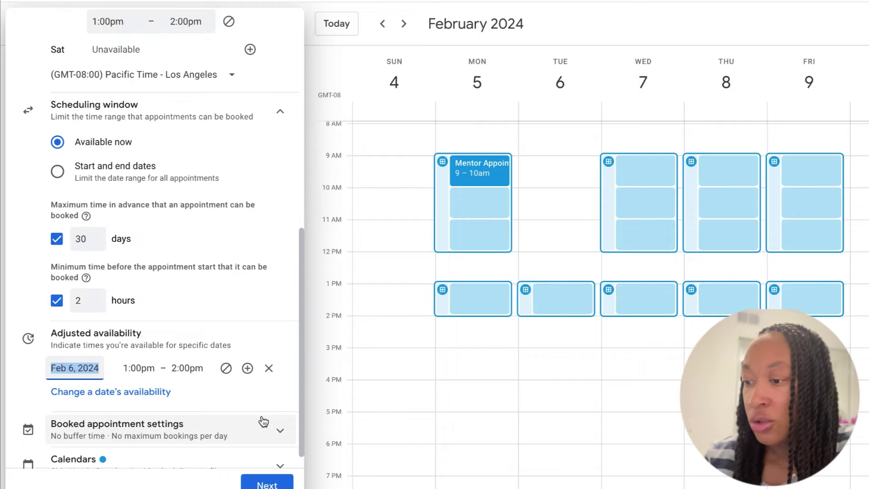
click(226, 368)
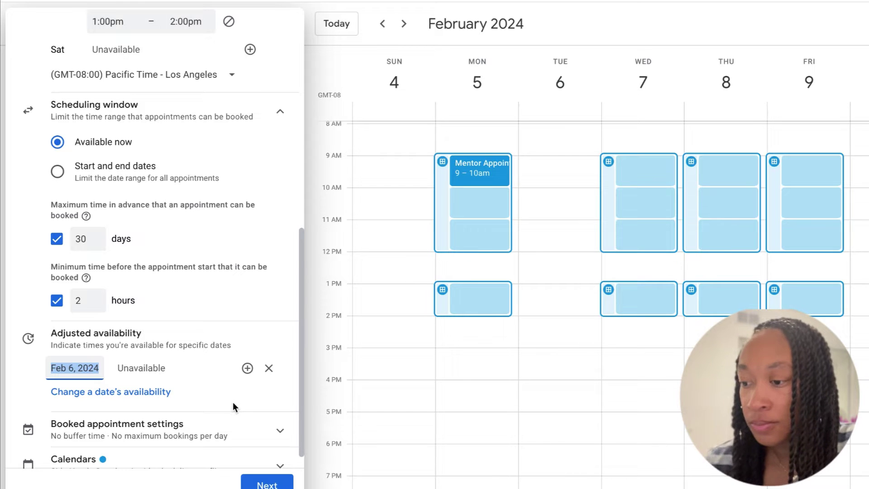
scroll(233, 402, down, 1)
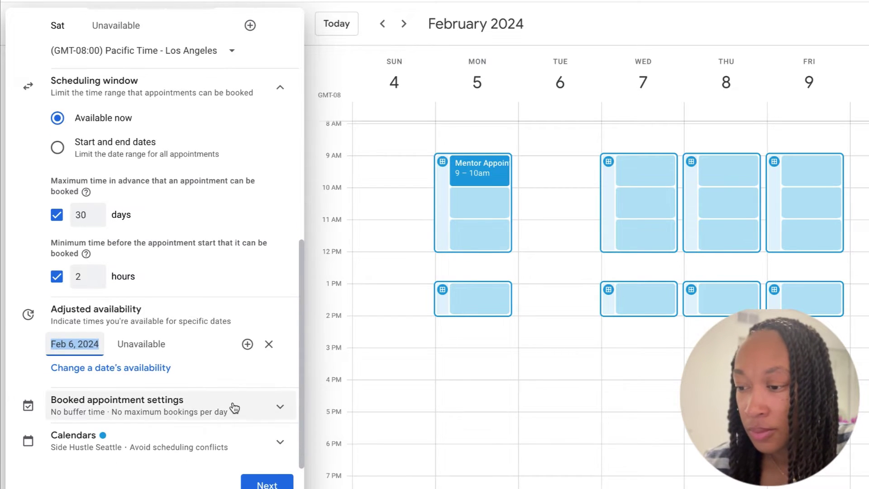
Add a 30-minute buffer between appointments and cap bookings at 4 per day.
click(257, 410)
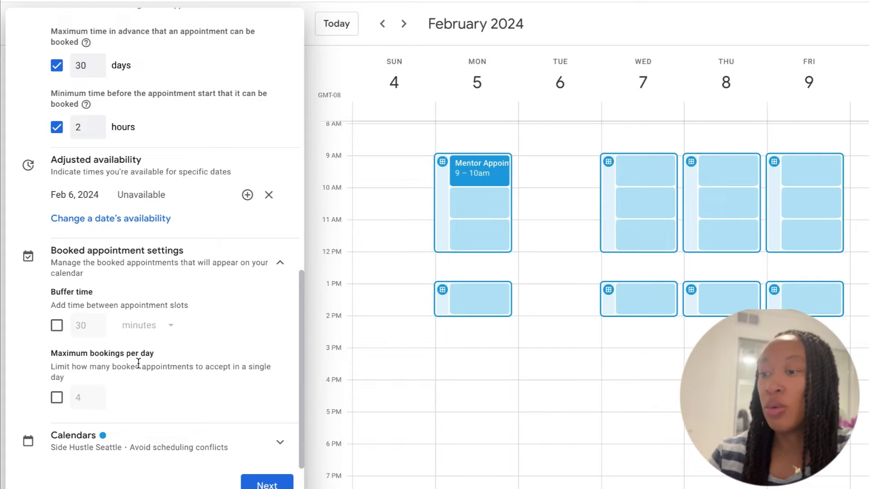
click(58, 325)
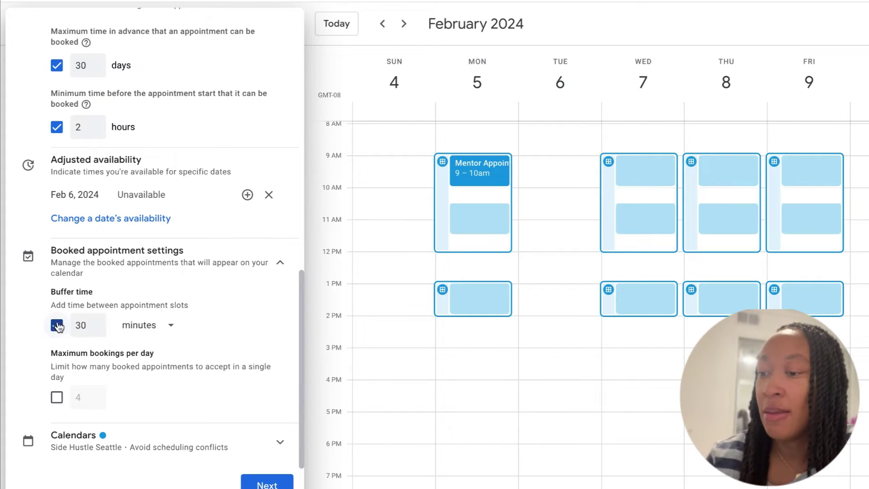
click(170, 328)
click(217, 311)
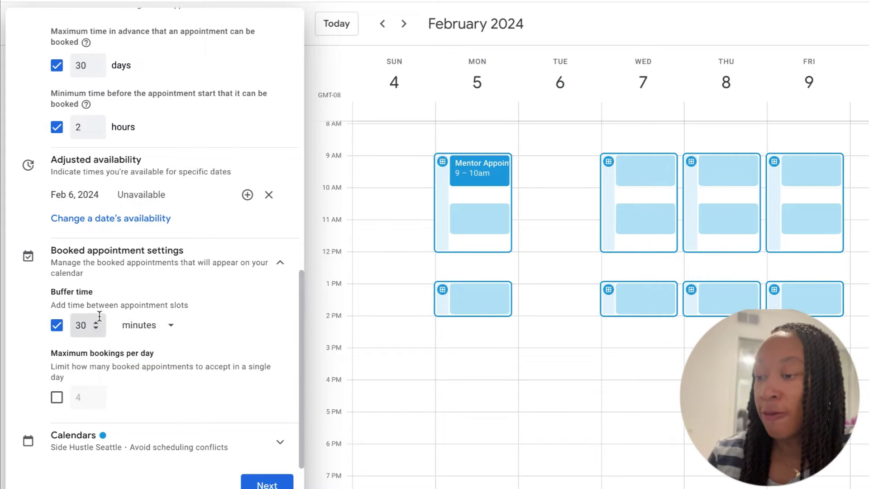
click(57, 398)
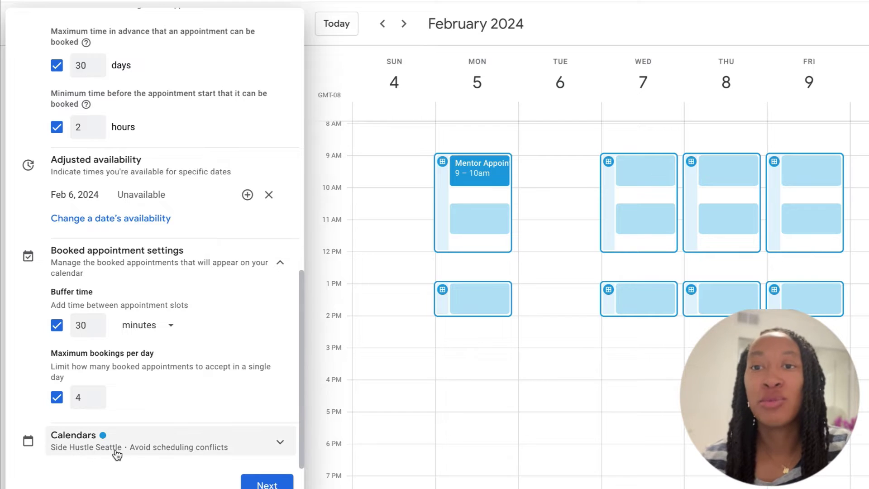
click(276, 446)
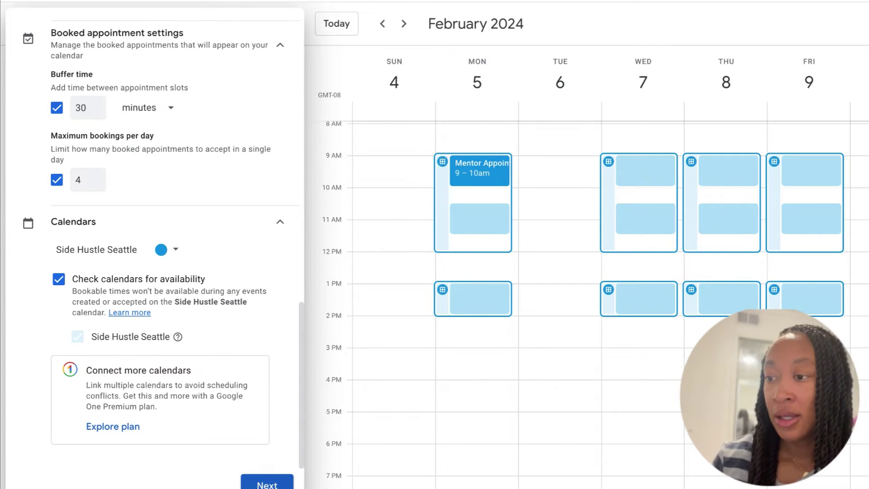
click(267, 484)
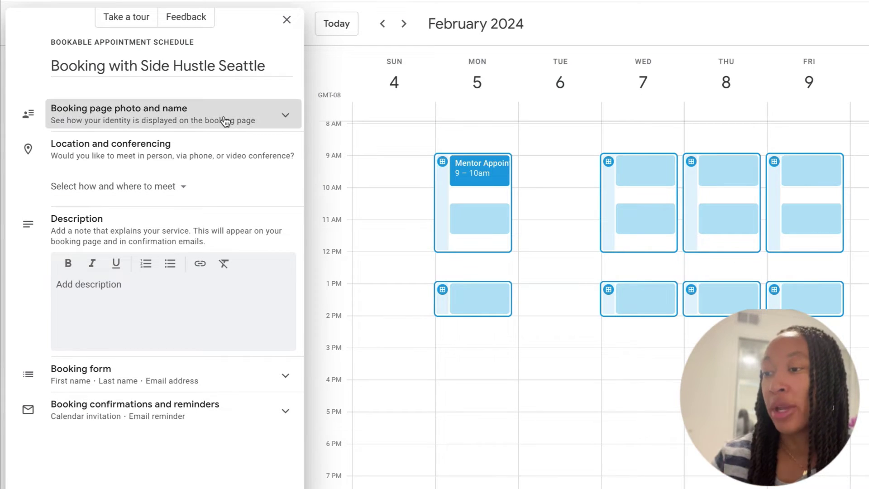
Set the appointment location to Google Meet video conferencing.
click(262, 121)
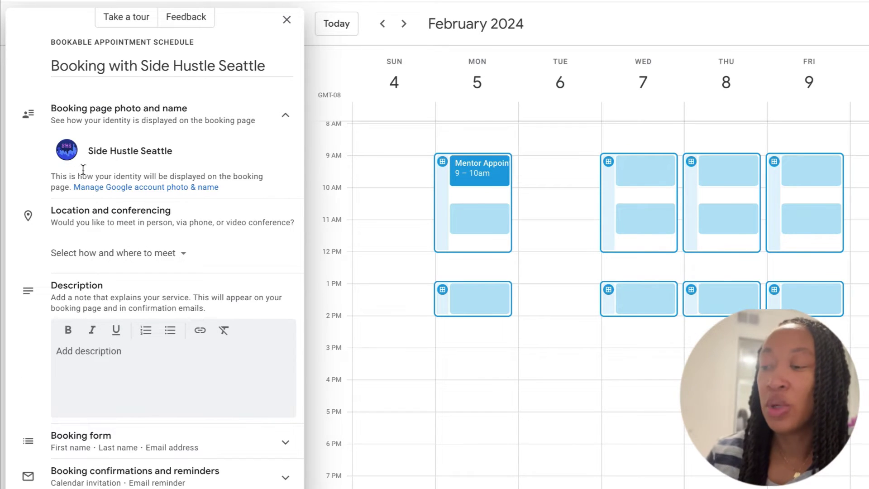
click(287, 119)
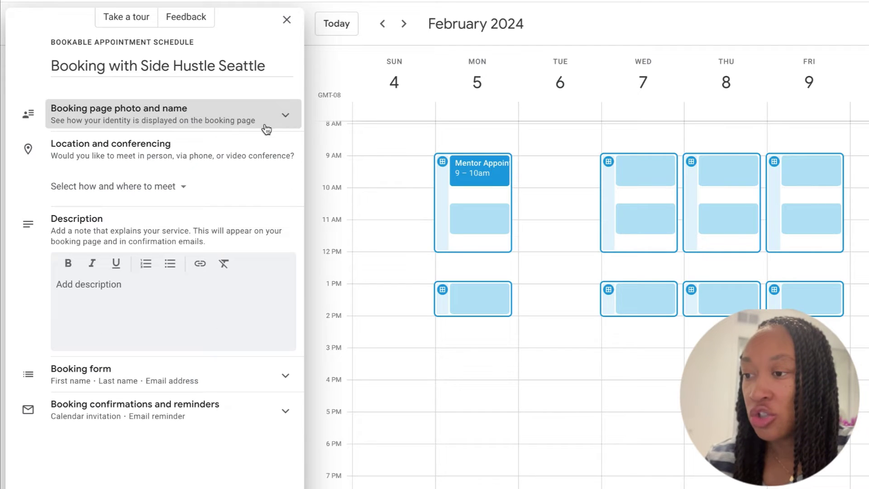
click(184, 191)
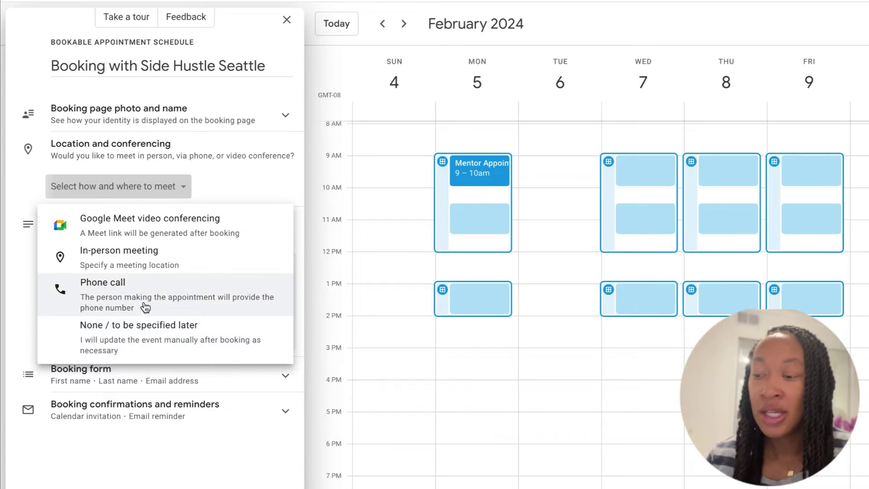
click(164, 234)
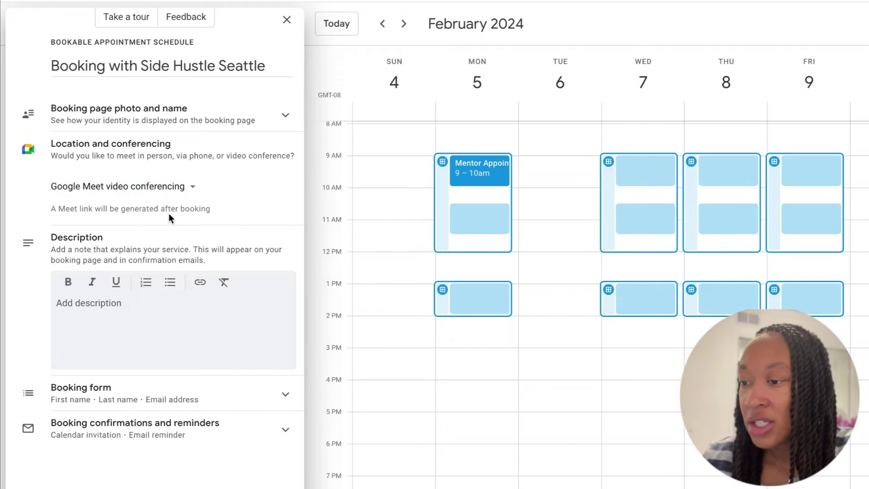
Give the booking page the description 'Chat about all things side hustle'.
click(118, 307)
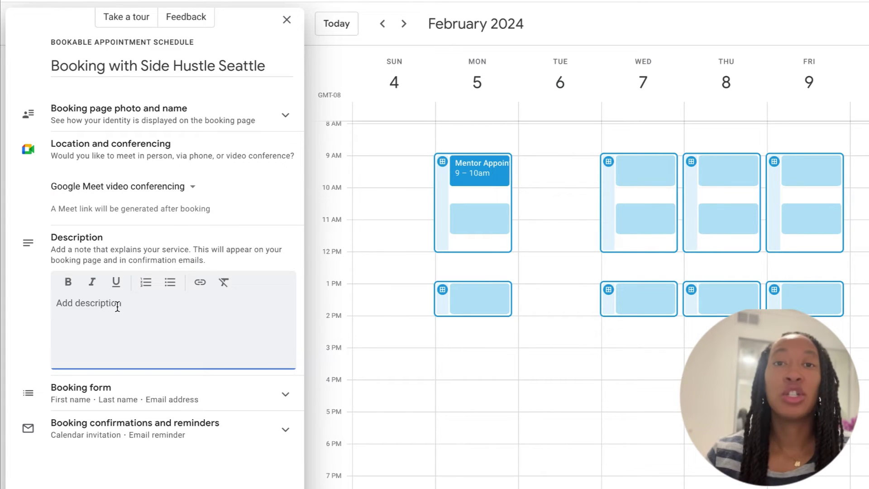
text(Ch)
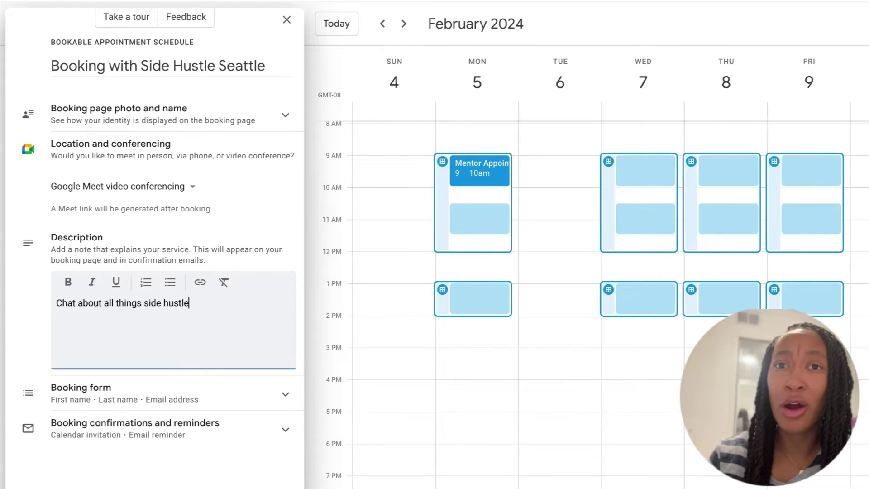
click(235, 232)
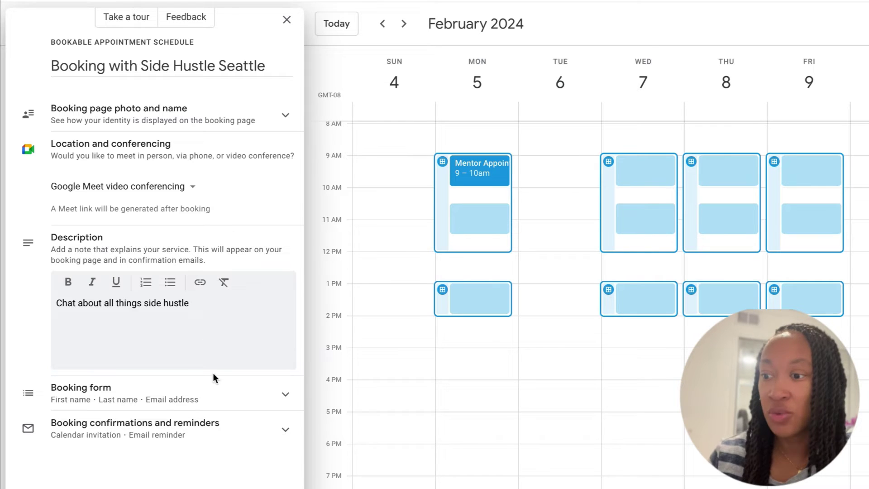
click(256, 399)
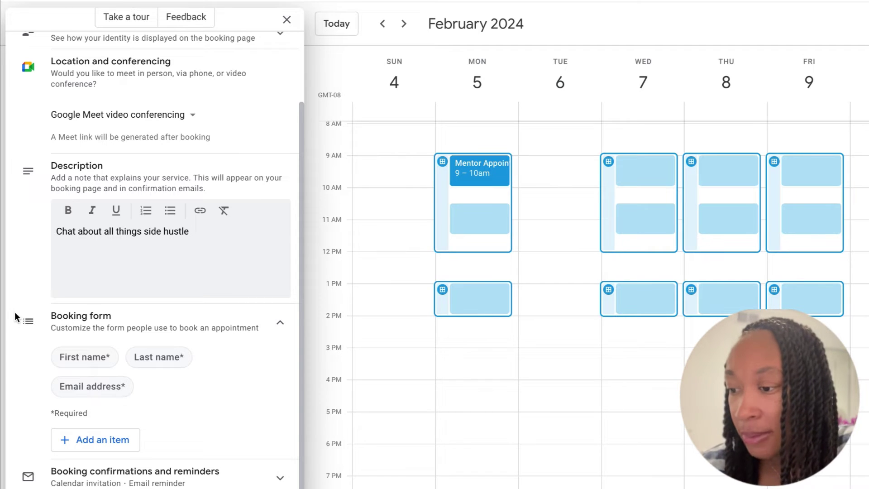
Add a custom booking-form question 'Anything I should know?'.
click(96, 439)
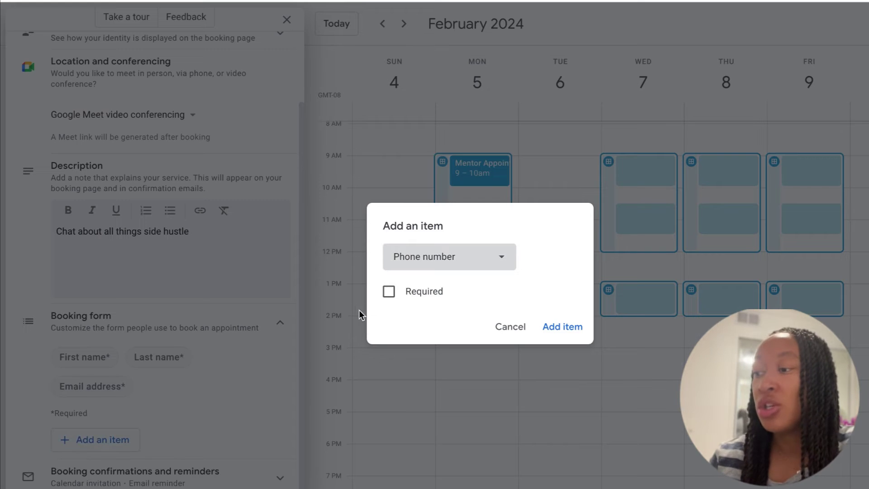
click(456, 255)
click(444, 310)
text(Anything I should know?)
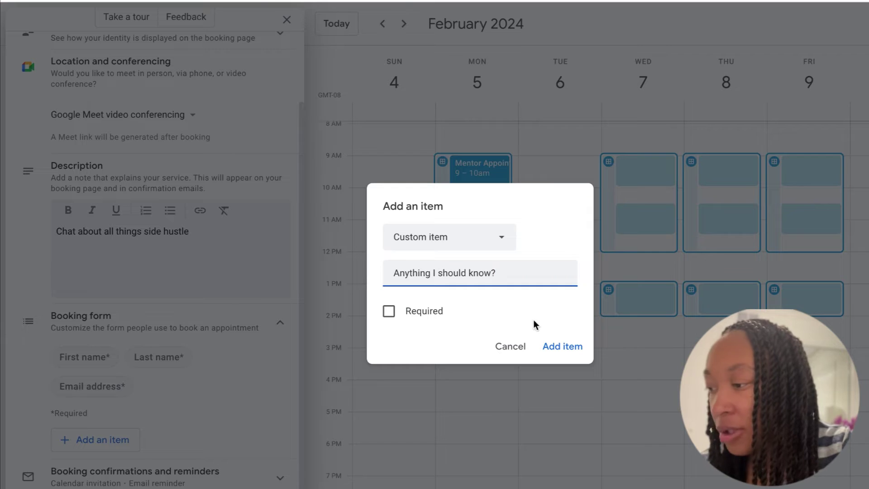
click(566, 347)
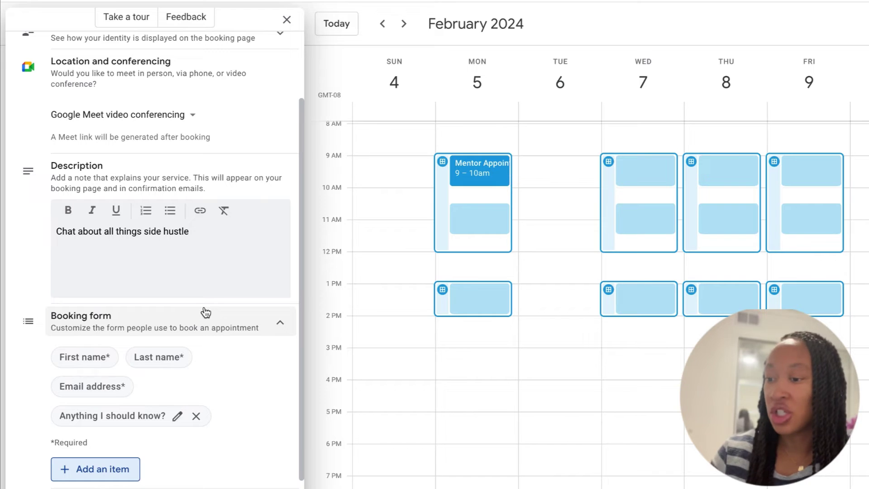
scroll(206, 313, down, 1)
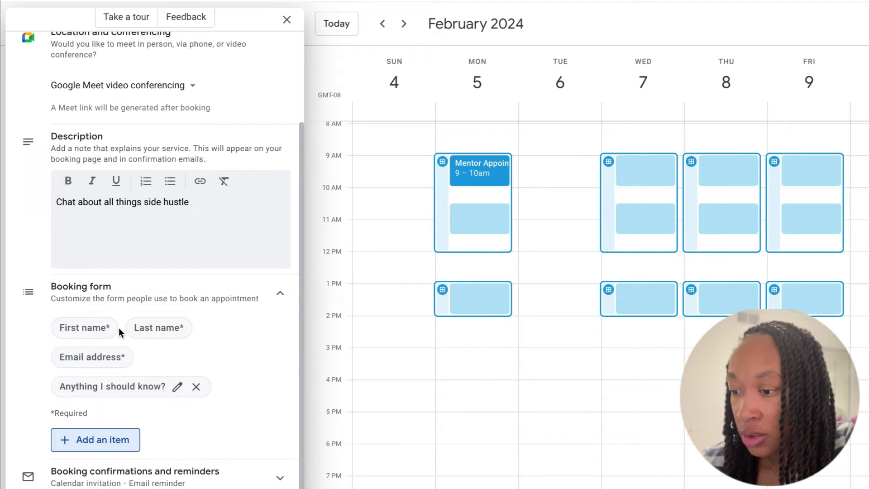
click(222, 482)
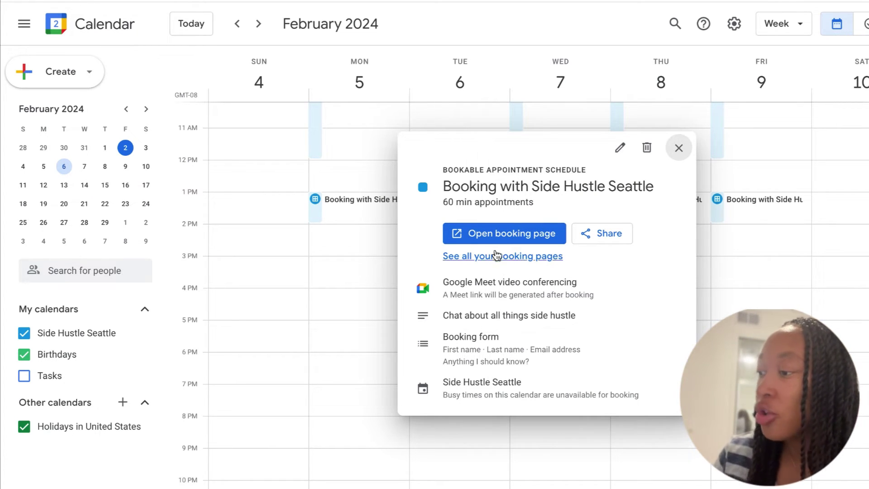
Open the sharing options for the saved booking page.
click(601, 237)
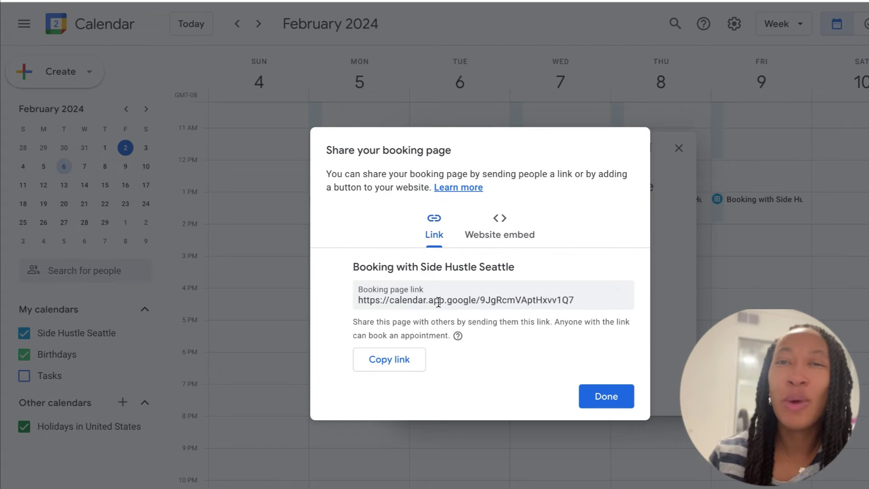
Review the inline and popup website embed codes, then open the public booking page.
click(513, 237)
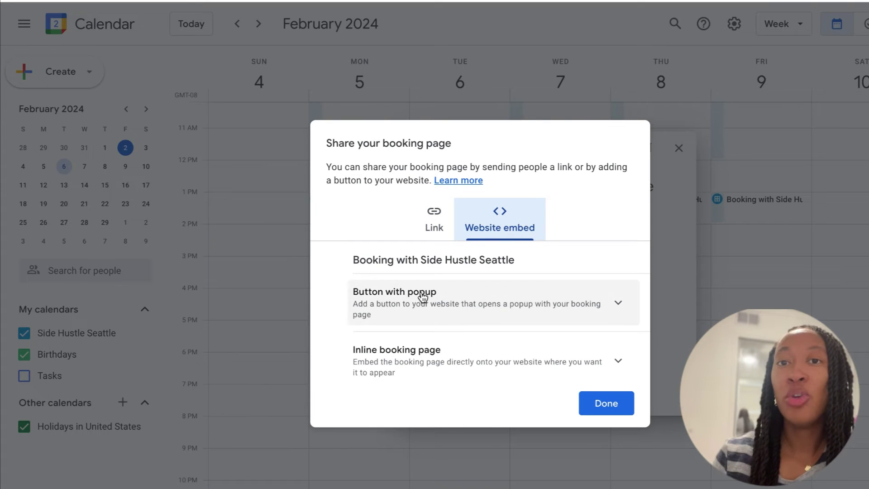
click(471, 362)
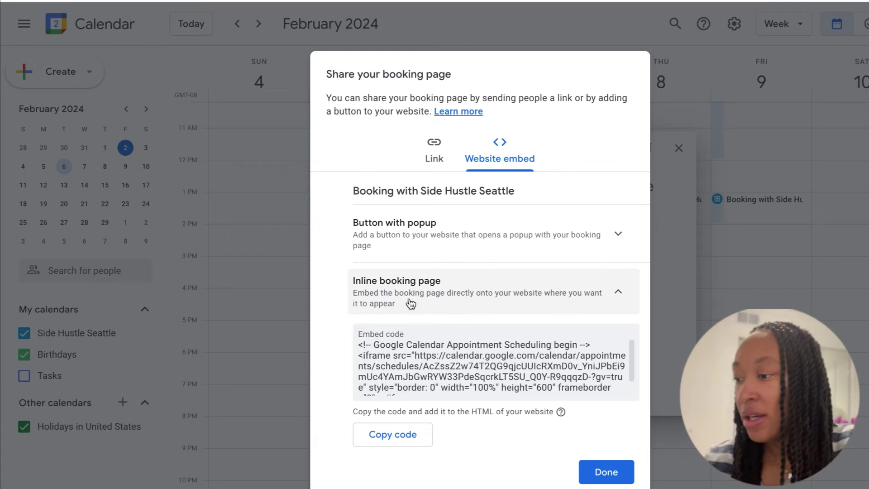
click(585, 245)
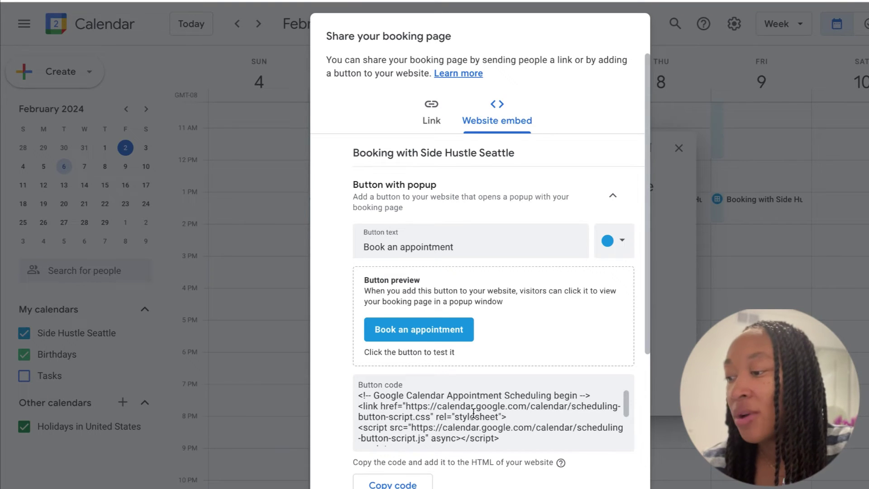
scroll(474, 413, down, 2)
scroll(474, 413, down, 2)
scroll(474, 413, up, 5)
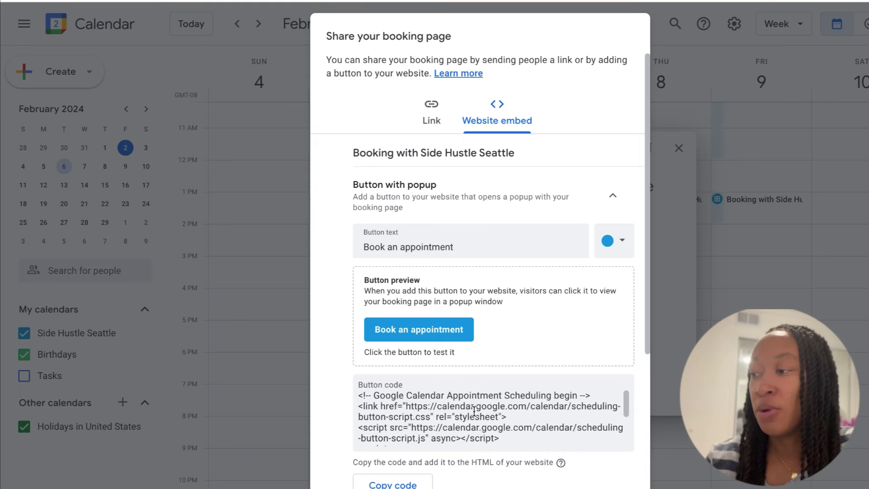
click(612, 196)
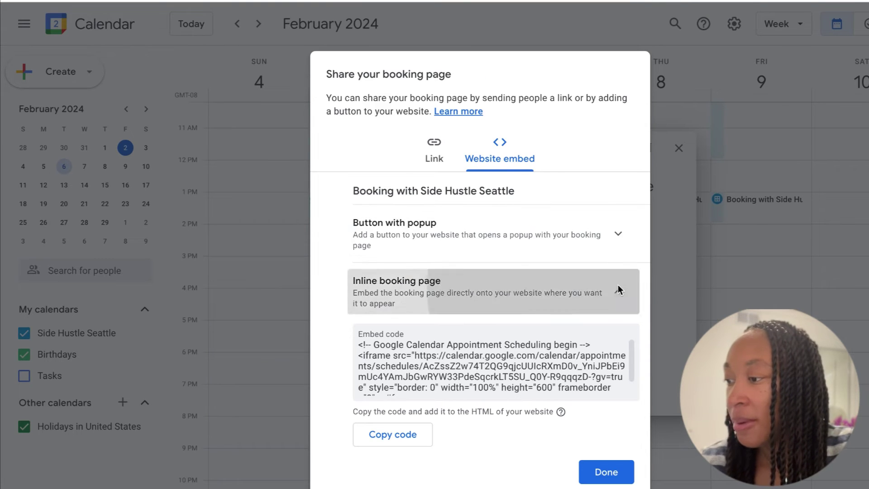
key(Escape)
click(509, 235)
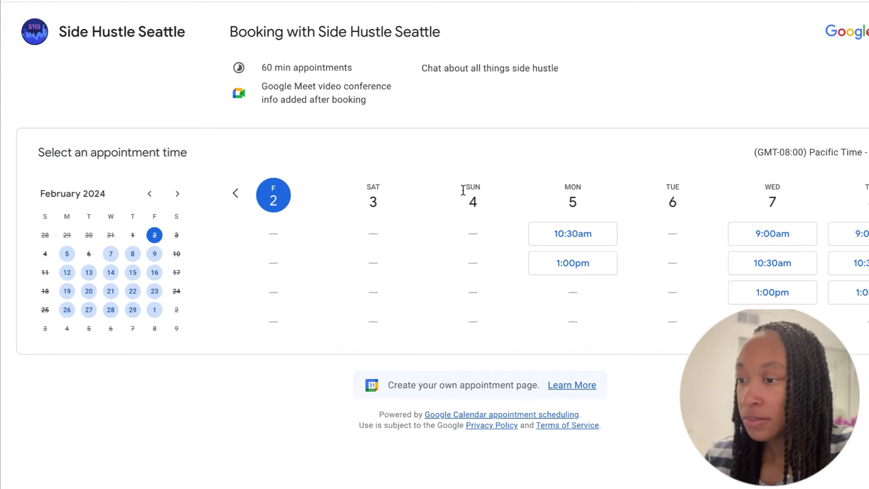
Book a test appointment for Wednesday Feb 7 at 9:00am with the note 'You're the best'.
click(111, 255)
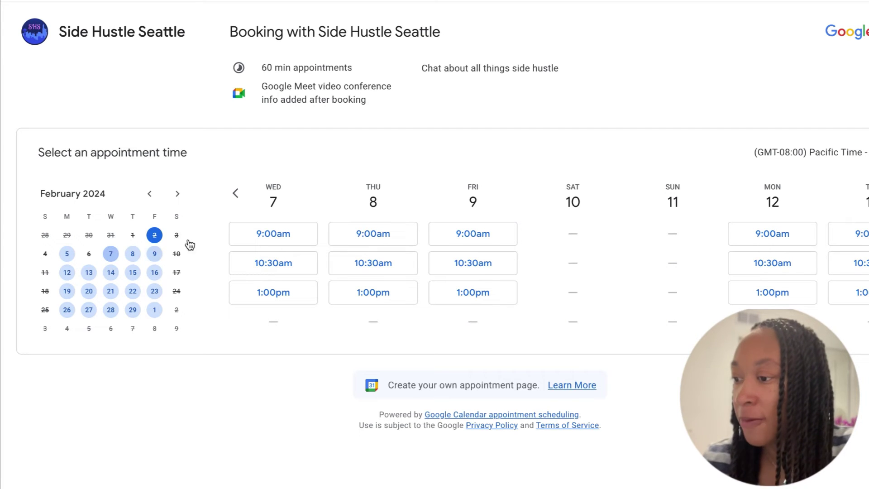
click(275, 236)
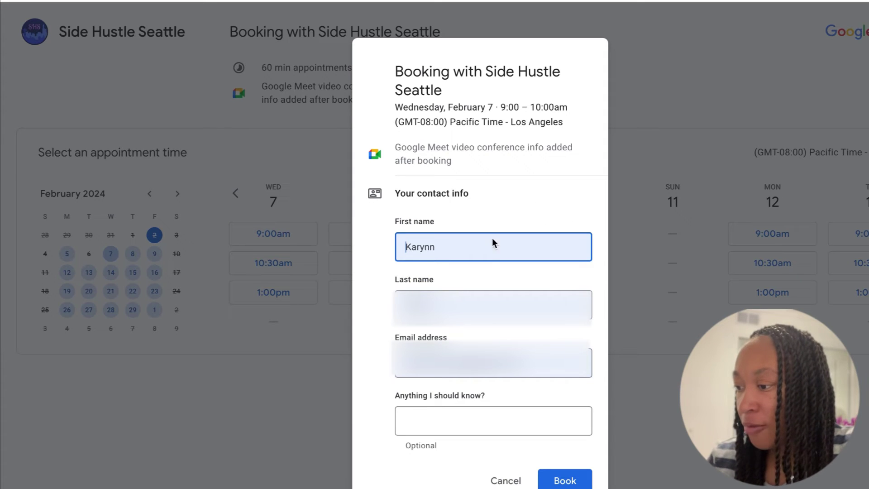
click(486, 423)
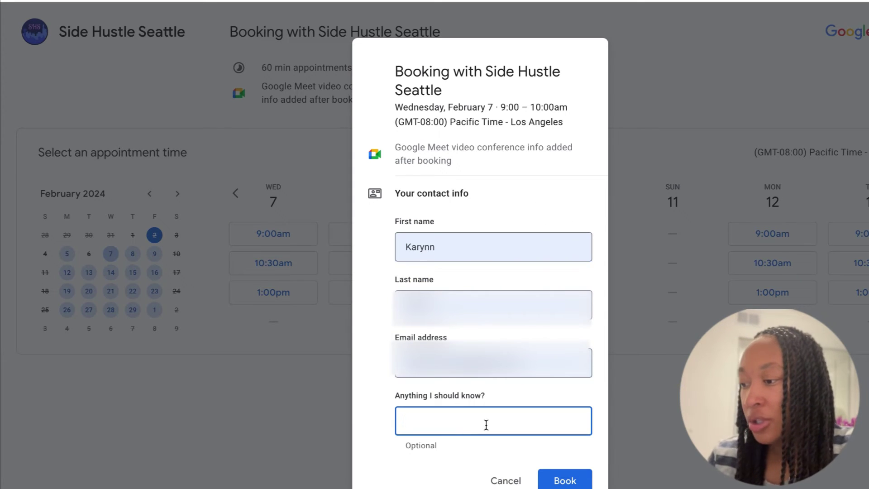
text(You're the best)
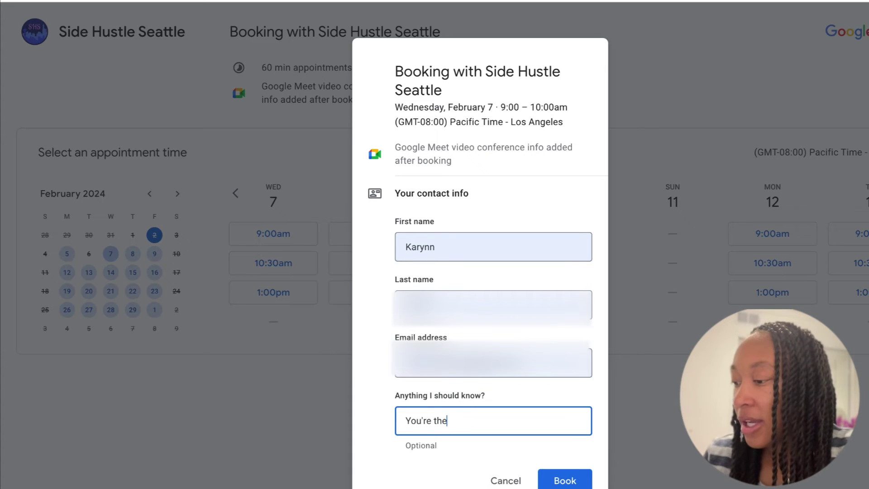
click(571, 483)
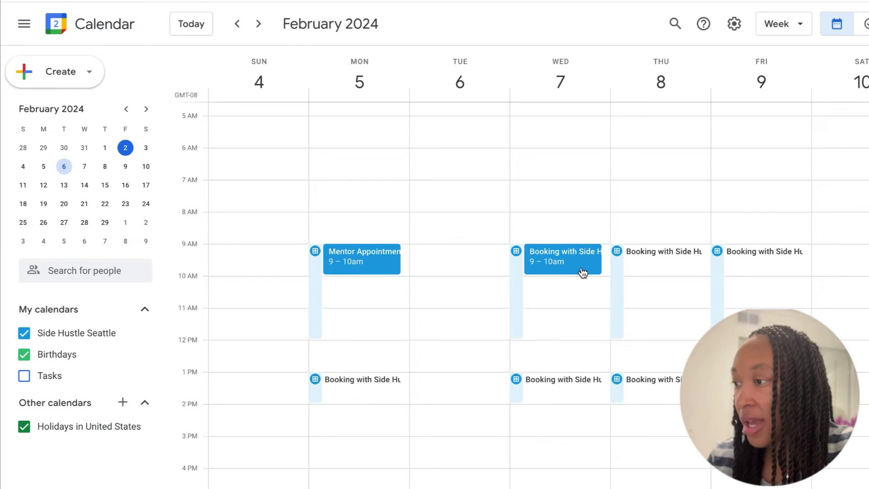
Delete all availability of the Booking with Side Hustle Seattle schedule and hide appointment schedules.
click(520, 264)
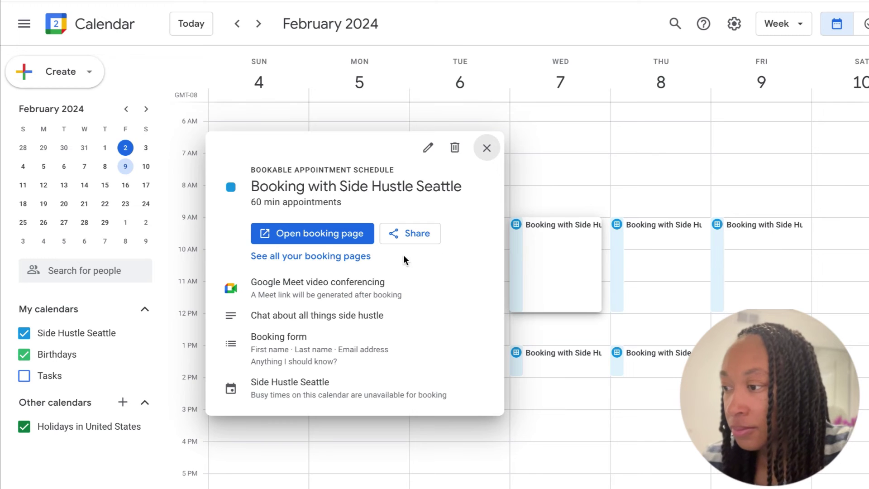
click(456, 148)
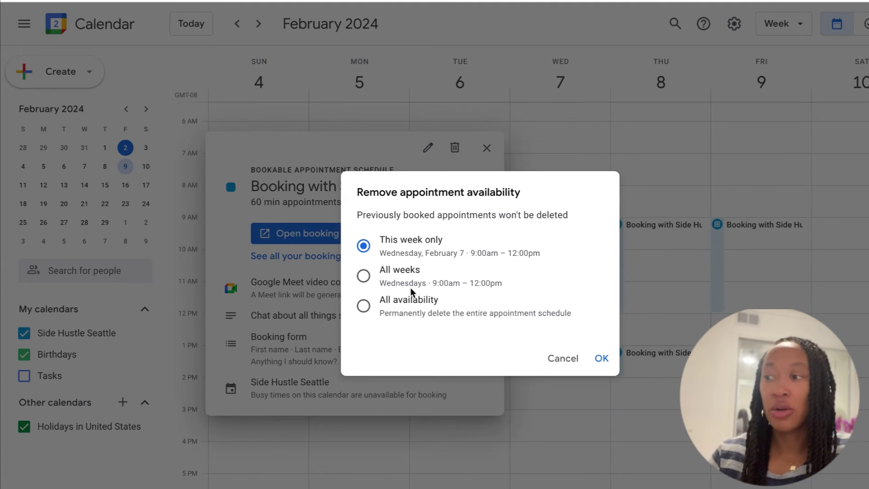
click(364, 277)
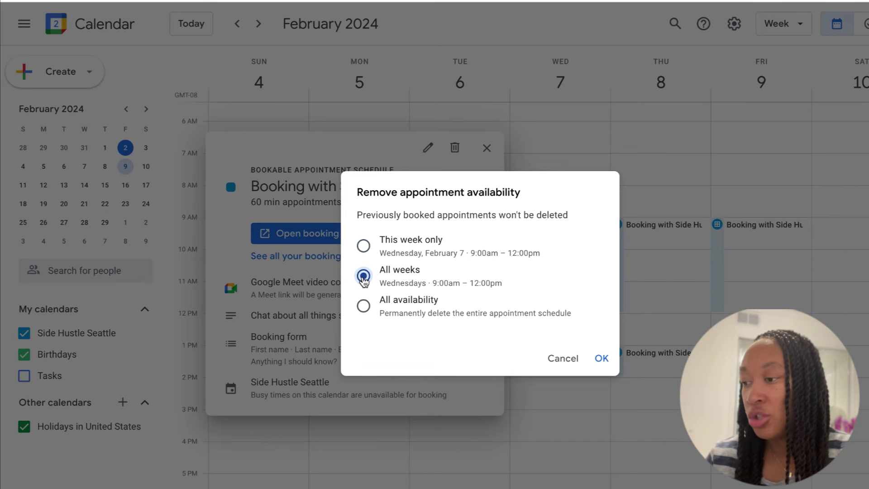
click(364, 307)
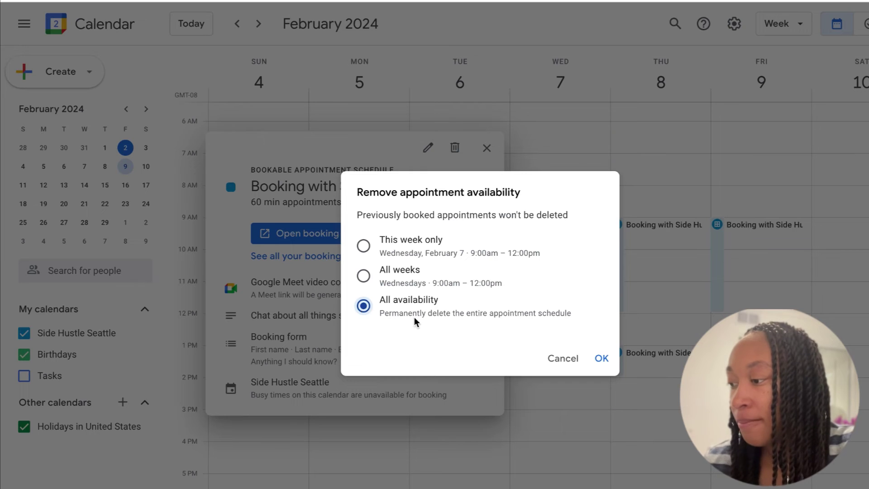
click(602, 359)
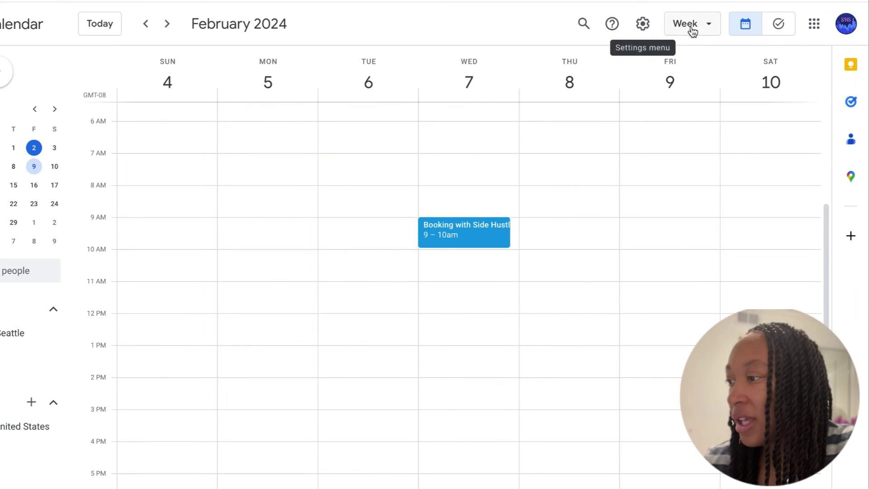
click(690, 31)
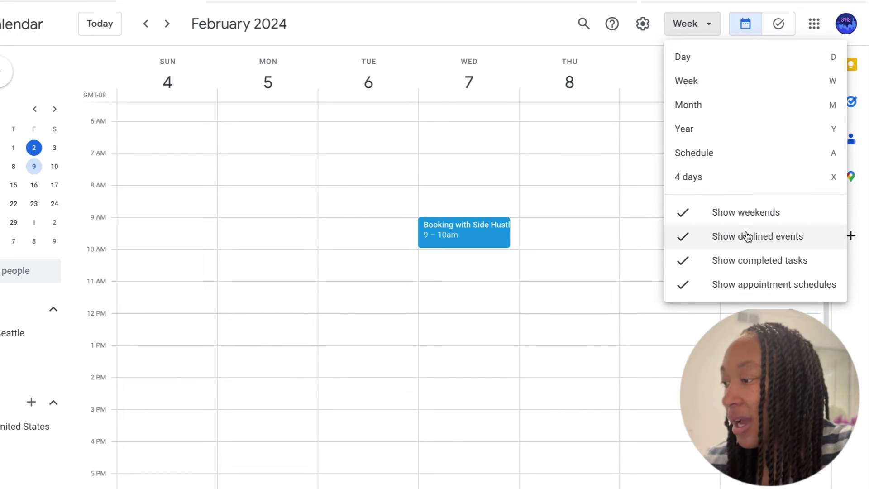
click(770, 292)
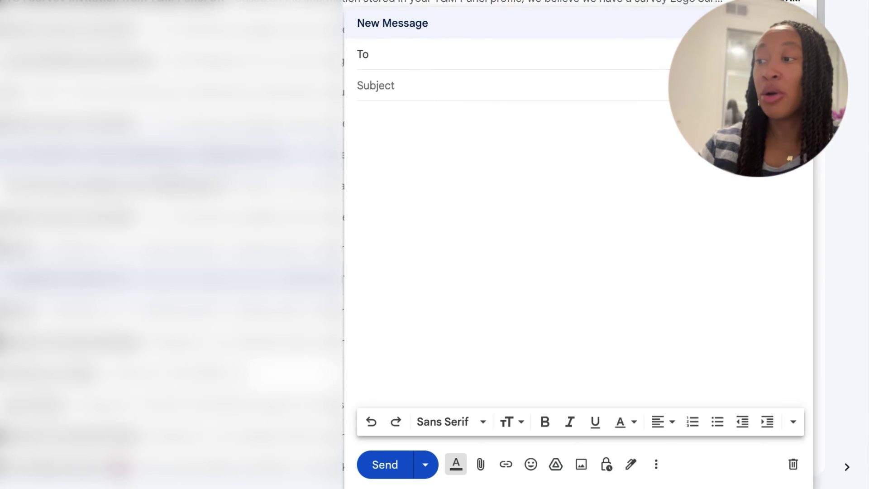
Give the draft the subject 'Let's Chat' and change the body line to 'Let's meet! Here's my availability below'.
click(427, 89)
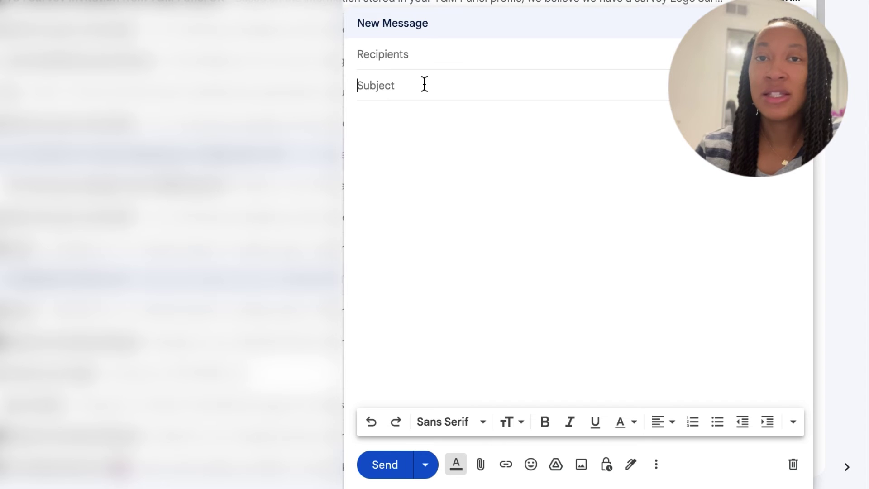
text(Let's Chat)
click(412, 154)
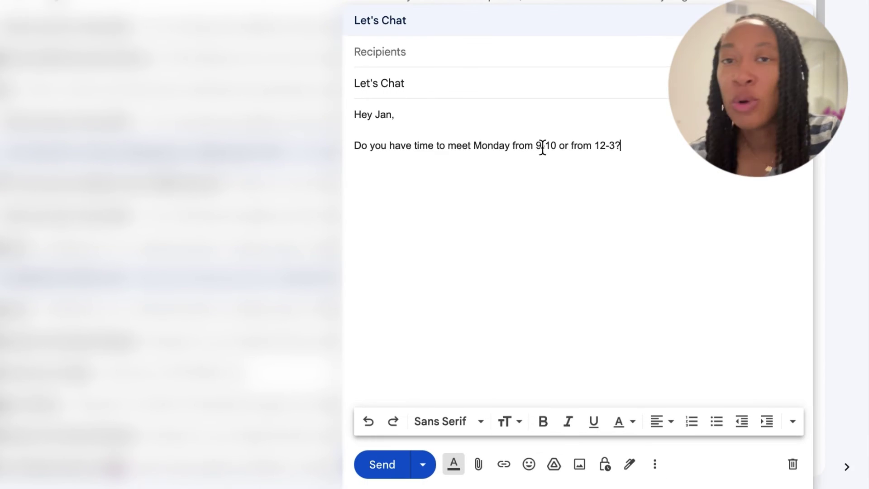
triple_click(546, 147)
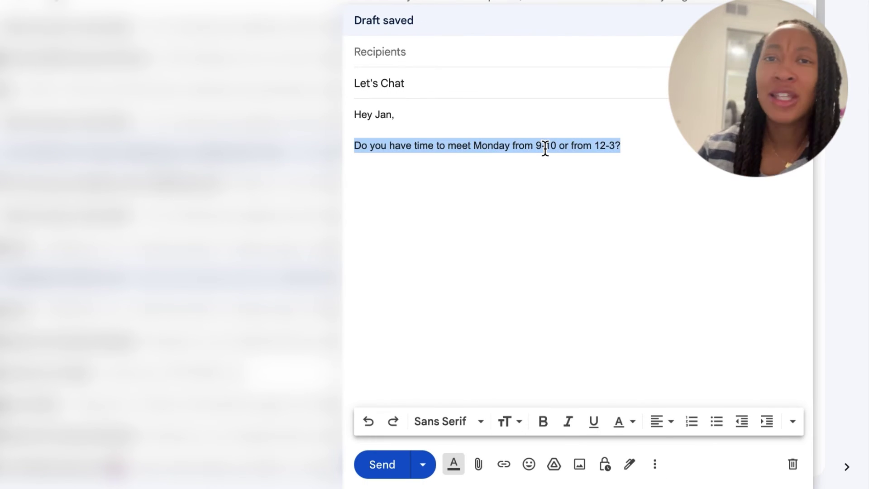
key(BackSpace)
text(Let's meet! Here's my availability below)
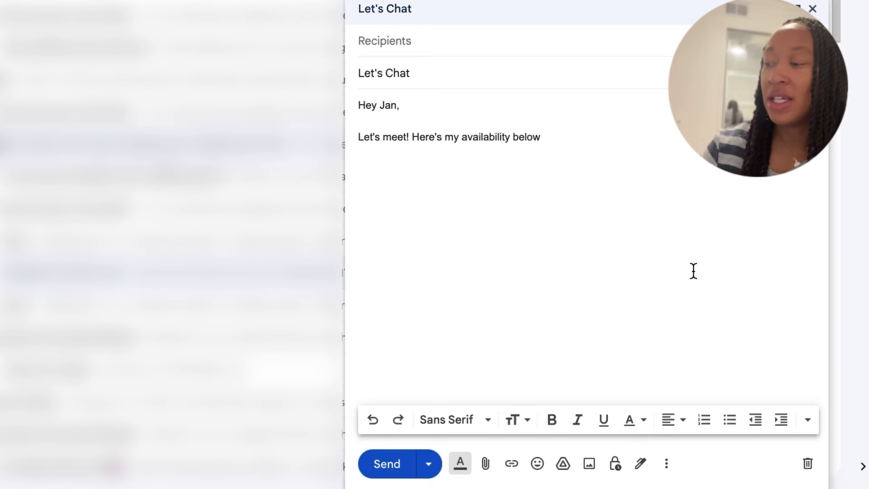
Start offering free times in the draft with a Feb 5, 2024 9:00–10:00am slot.
click(666, 464)
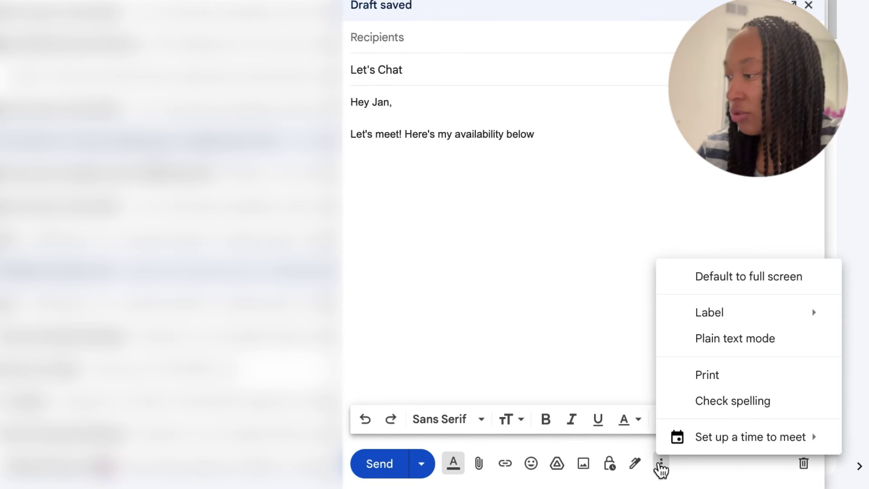
mouse_move(765, 438)
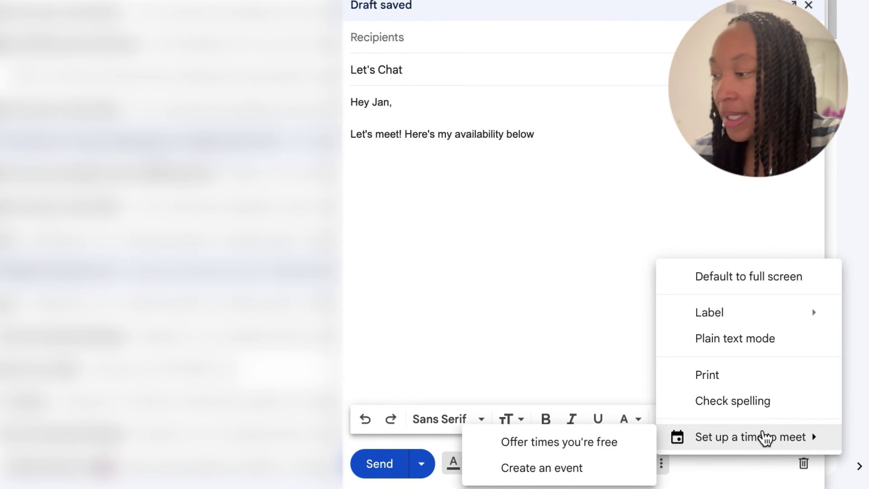
click(617, 447)
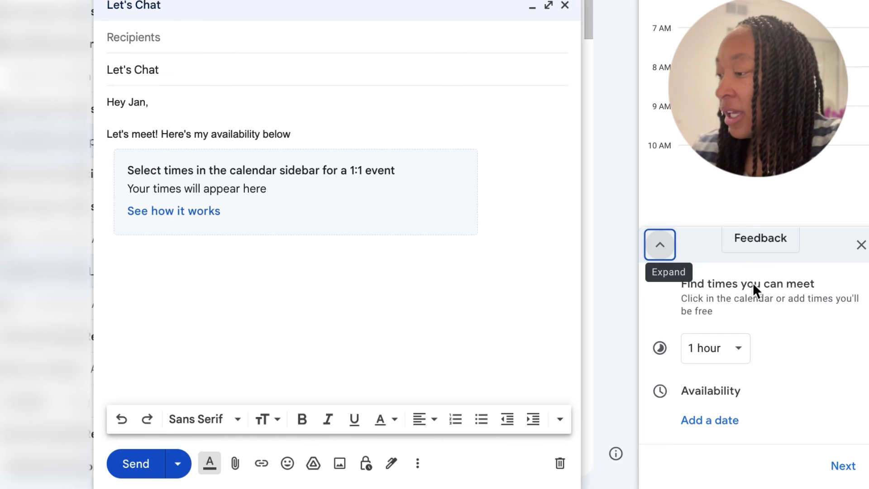
click(718, 428)
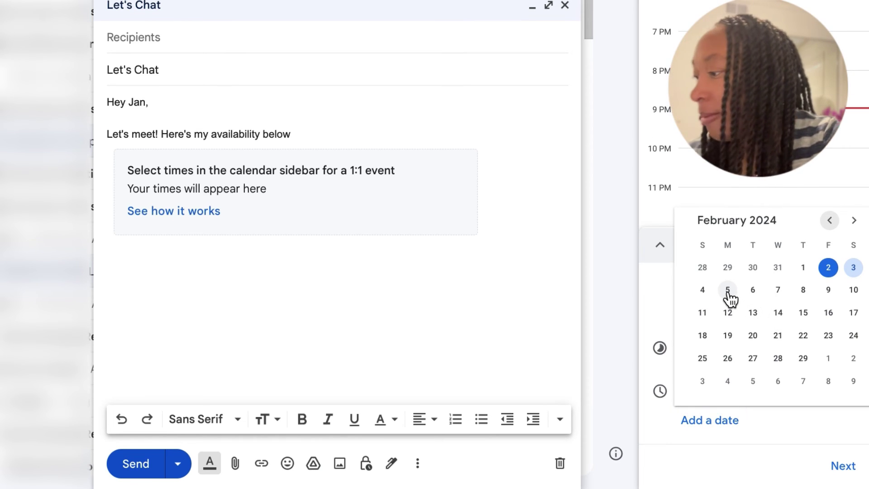
click(729, 292)
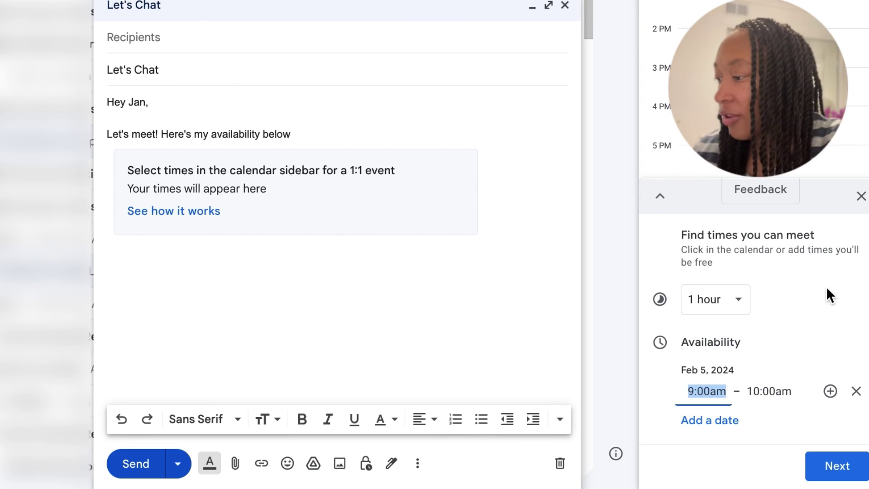
Add a second Feb 5 slot from 12:00 to 3:00pm and insert the offered times into the email.
click(830, 391)
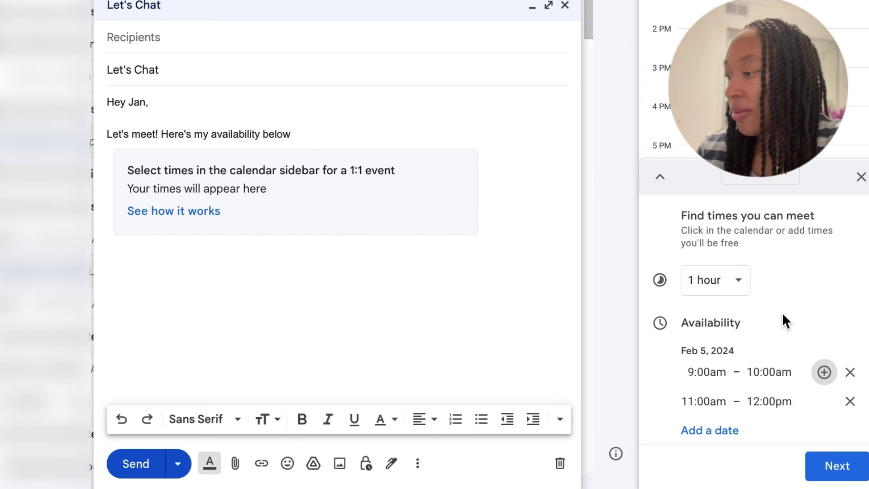
click(715, 393)
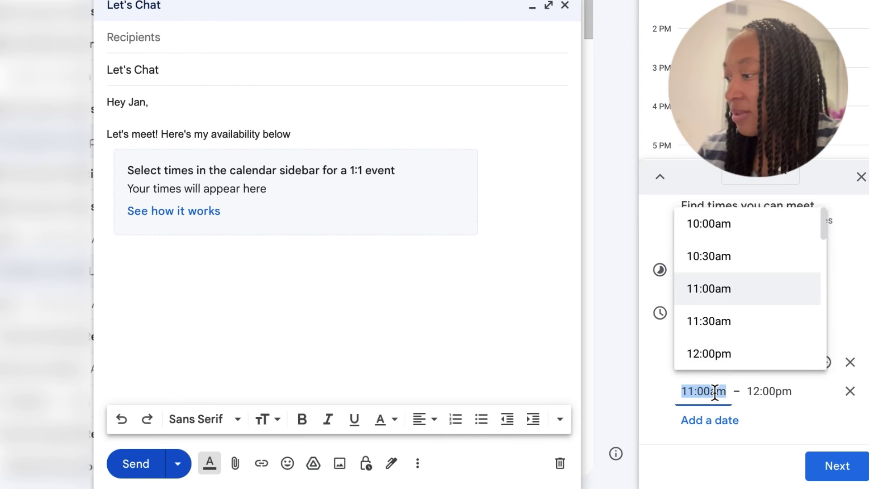
click(727, 353)
click(771, 395)
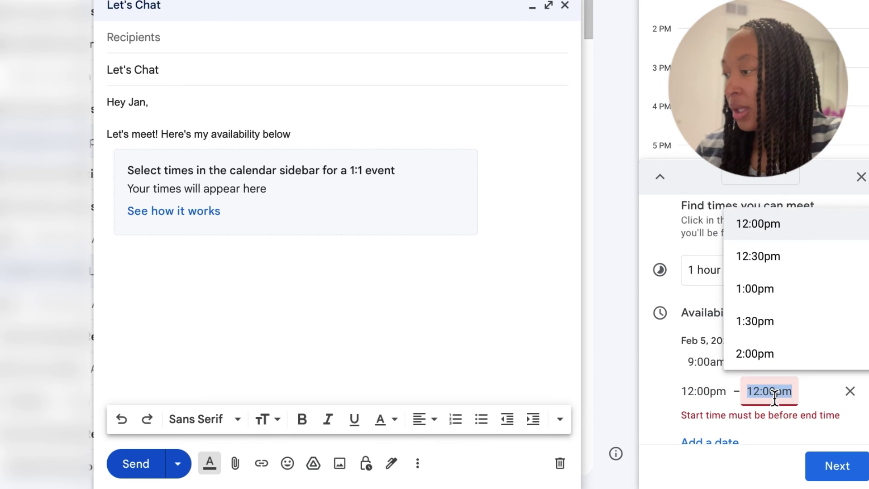
scroll(767, 321, down, 2)
click(774, 352)
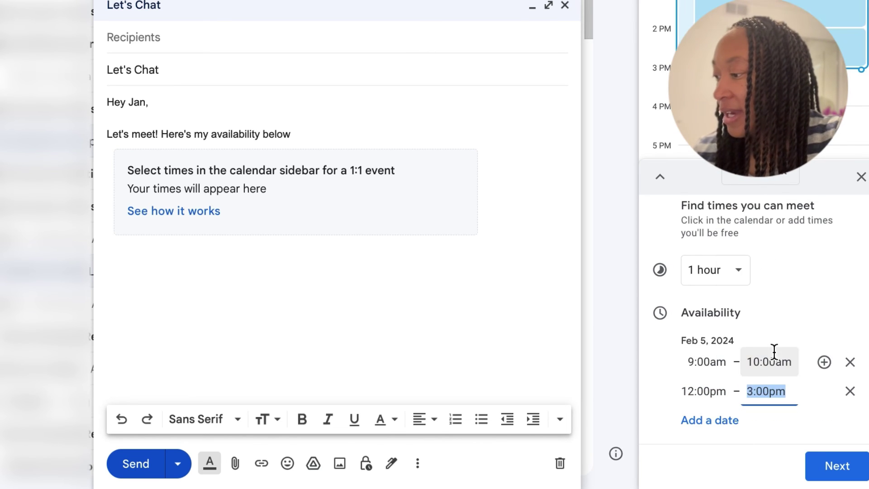
click(857, 476)
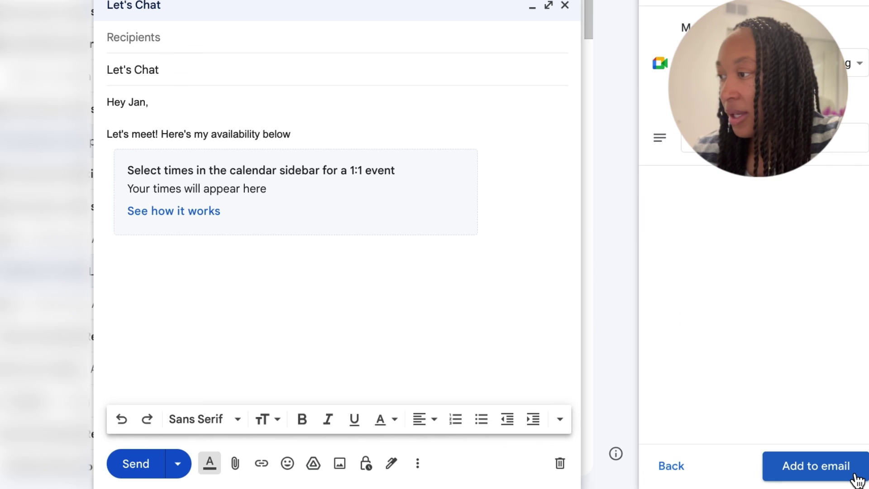
click(842, 467)
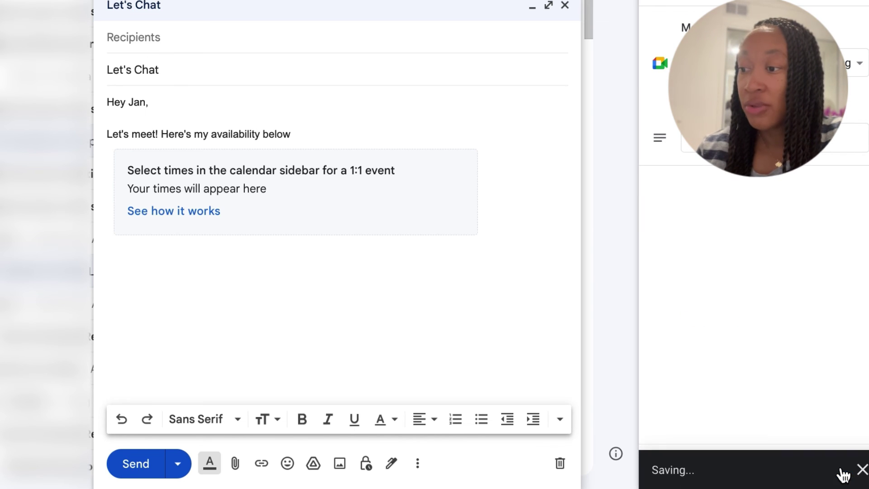